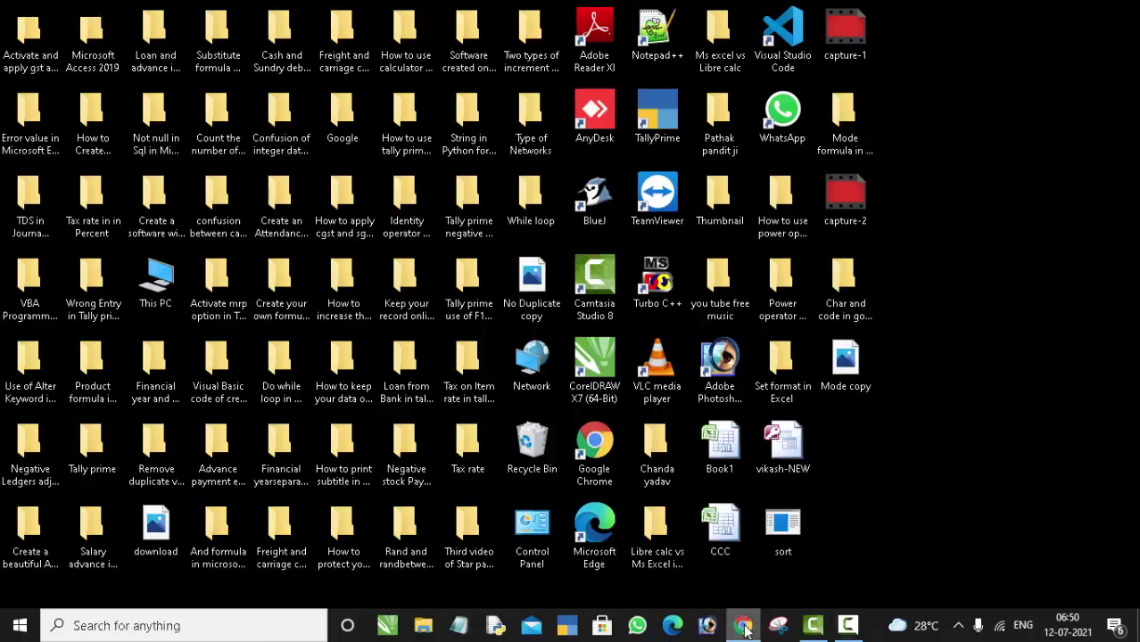
Bold the eight student names in B5:B12 and widen column B to fit the 'Name of Student' heading.
left_click(255, 325)
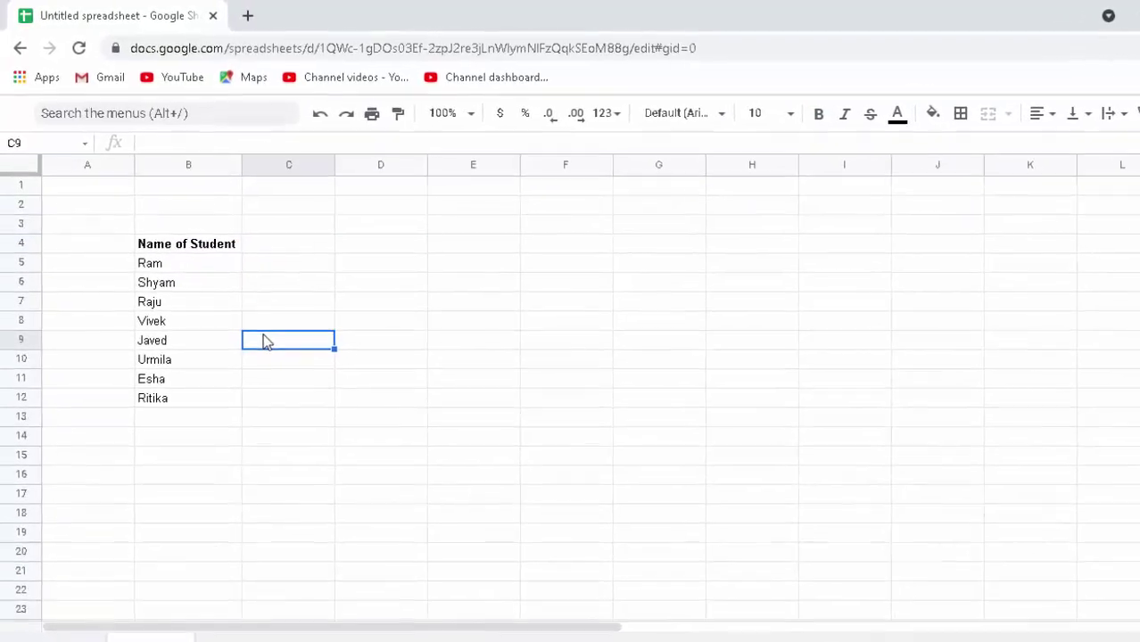
left_click_drag(199, 266, 202, 415)
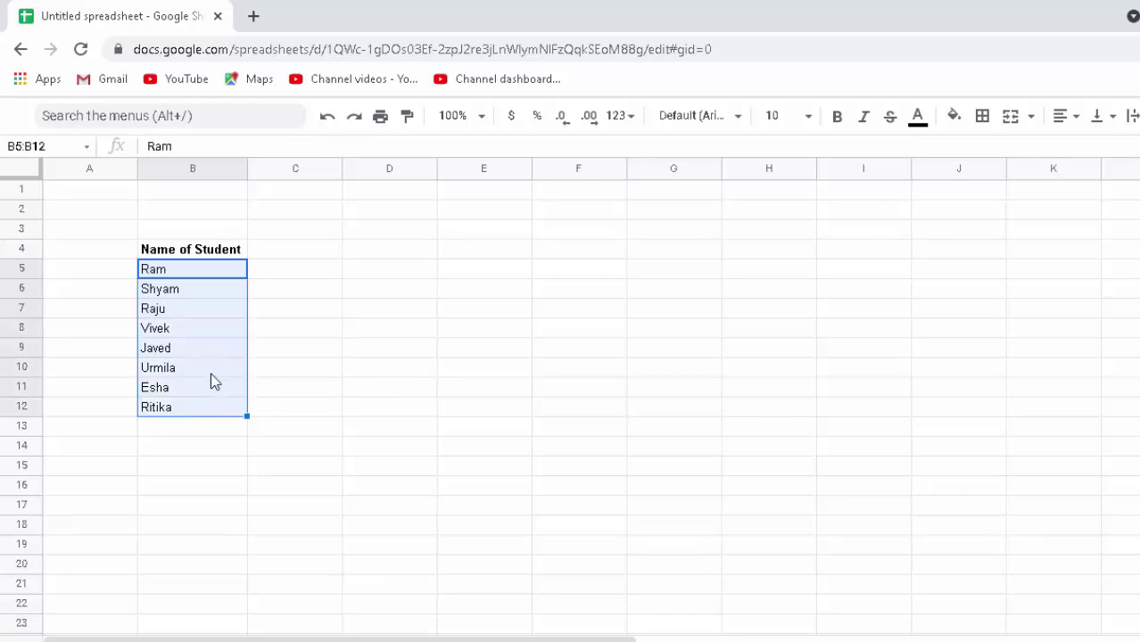
left_click(839, 118)
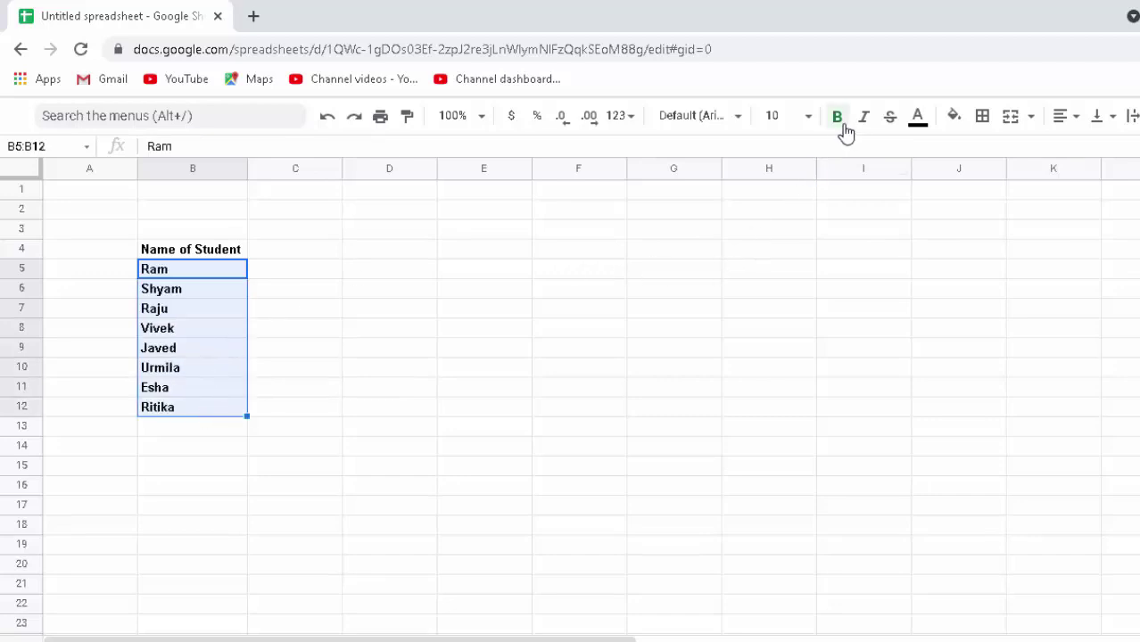
left_click(230, 251)
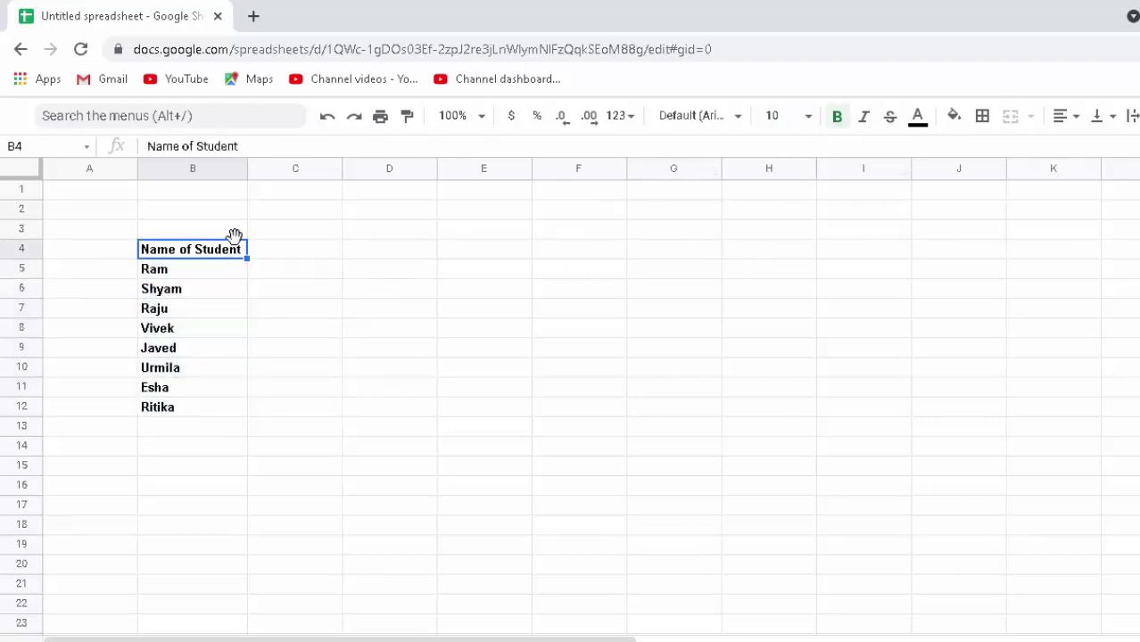
left_click_drag(248, 168, 284, 209)
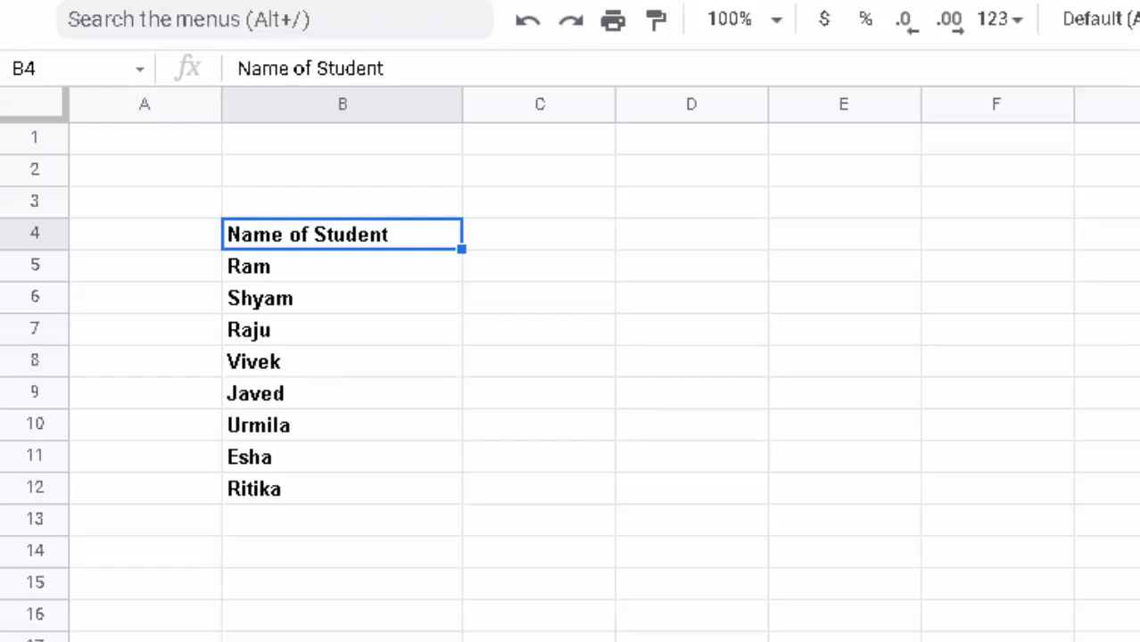
Enlarge the 'Name of Student' heading font and start a formula with = in C5.
left_click(532, 389)
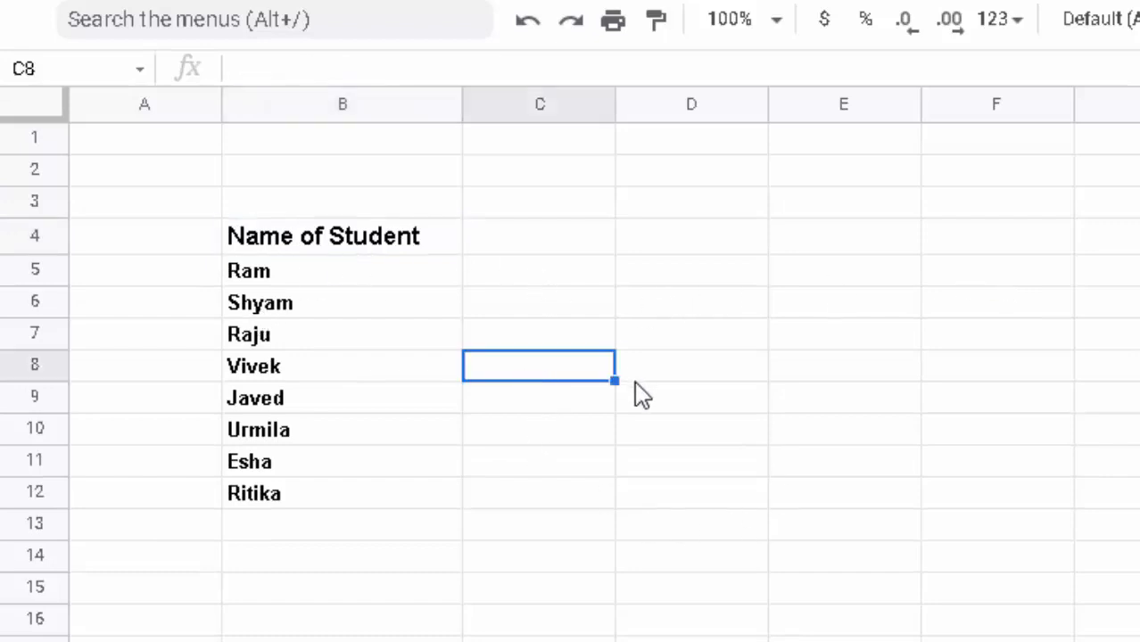
left_click(510, 272)
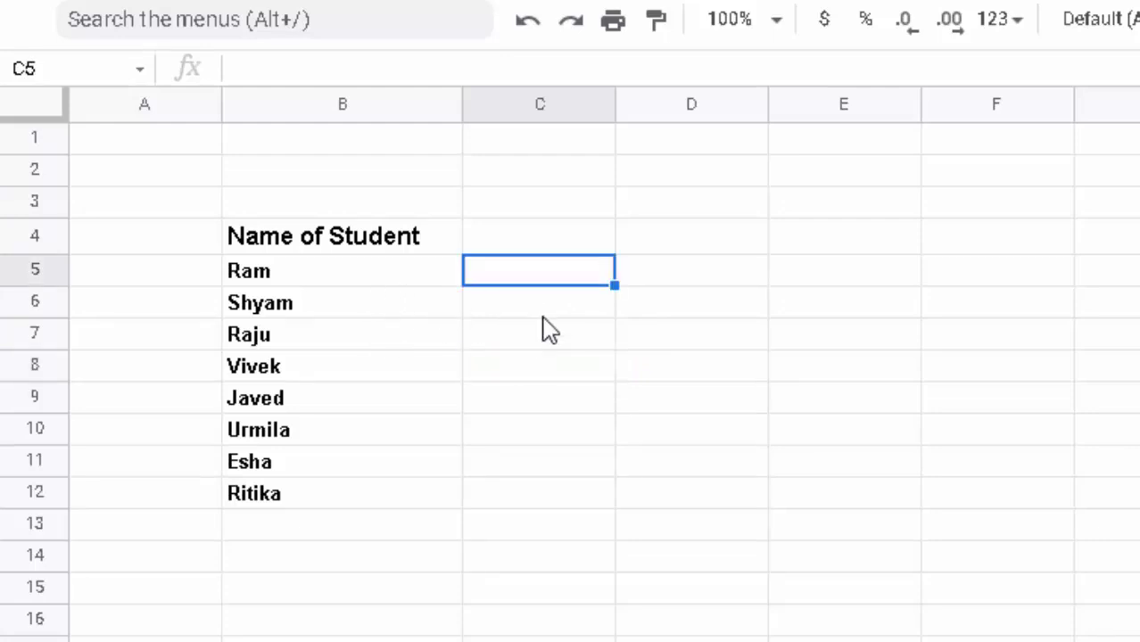
type("=")
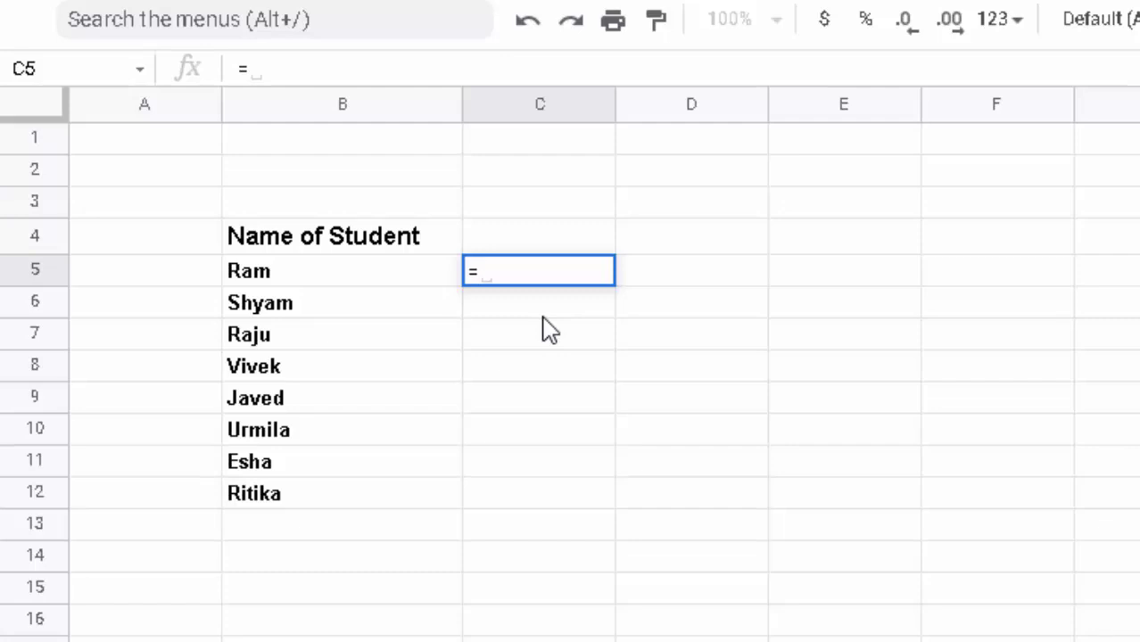
Build the C5 formula =GOOGLETRANSLATE(B5,"en","hi") to translate Ram from English to Hindi.
type("goo")
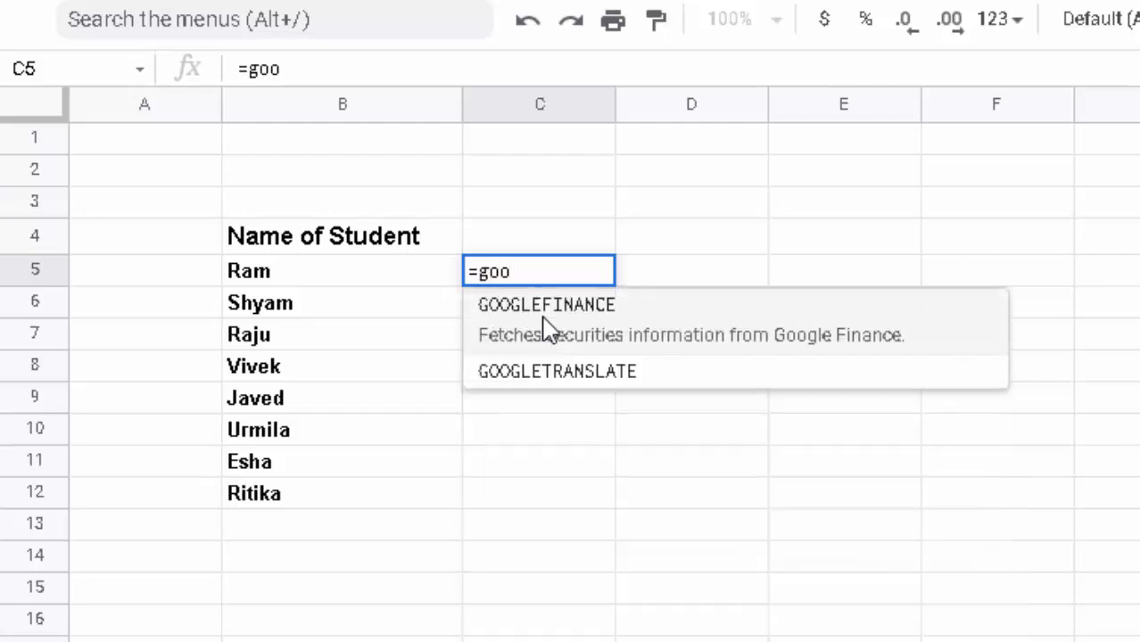
key("Down")
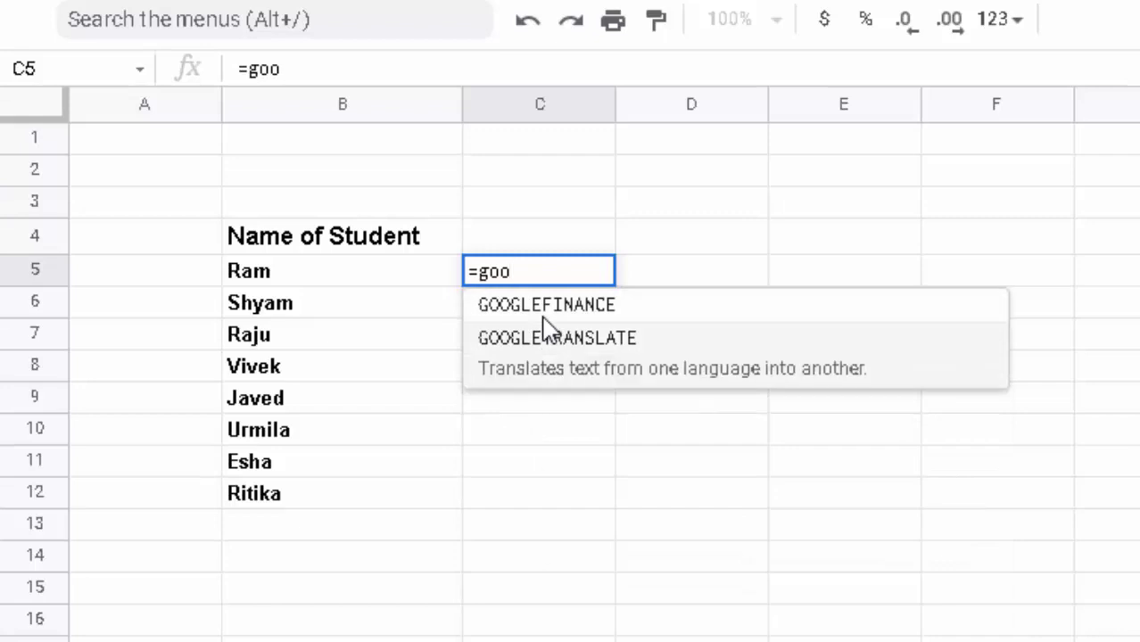
left_click(546, 337)
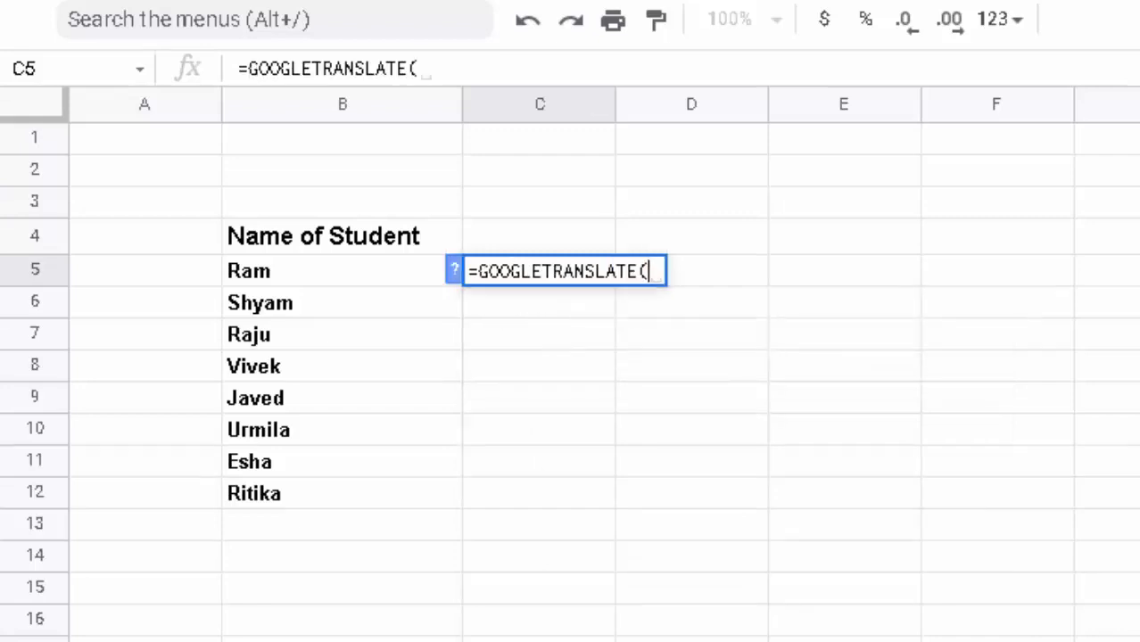
left_click(350, 278)
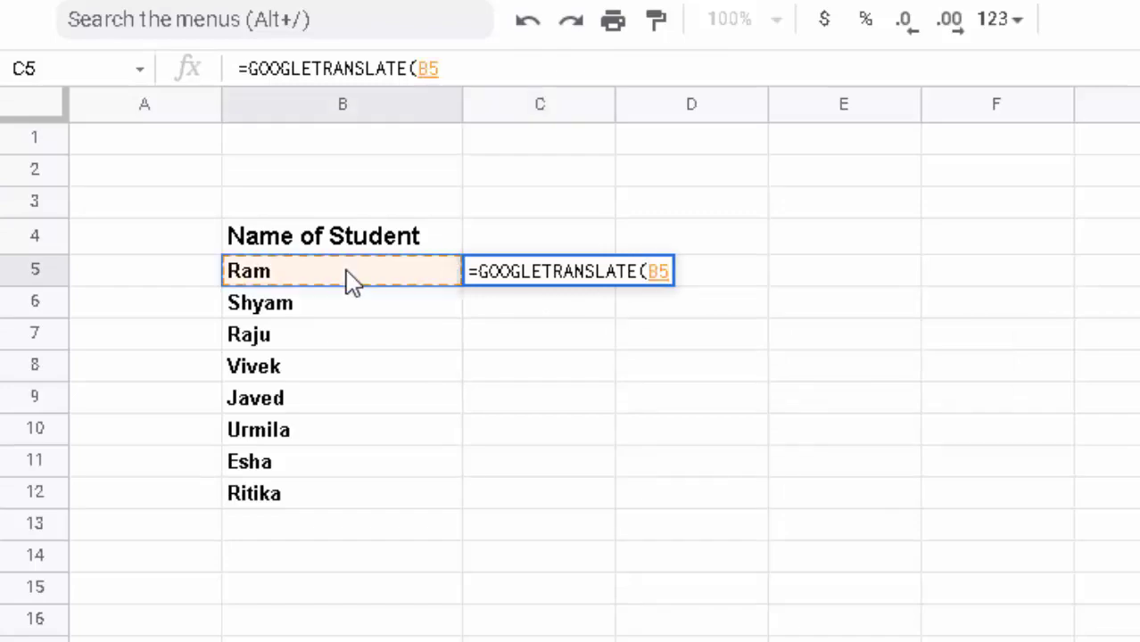
type(",")
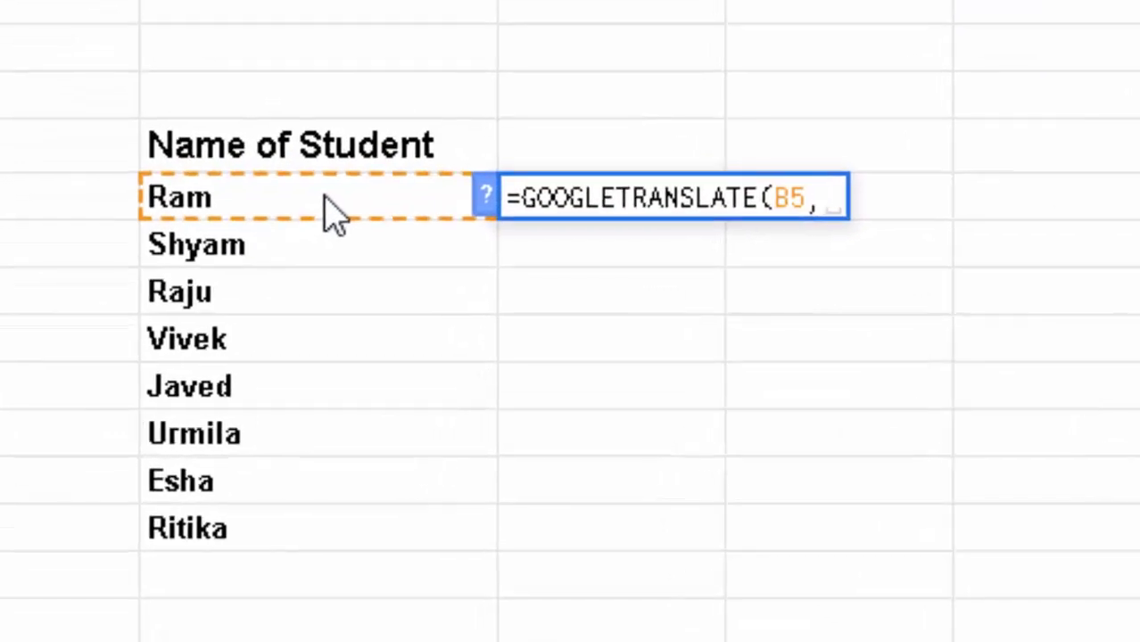
type("\"en")
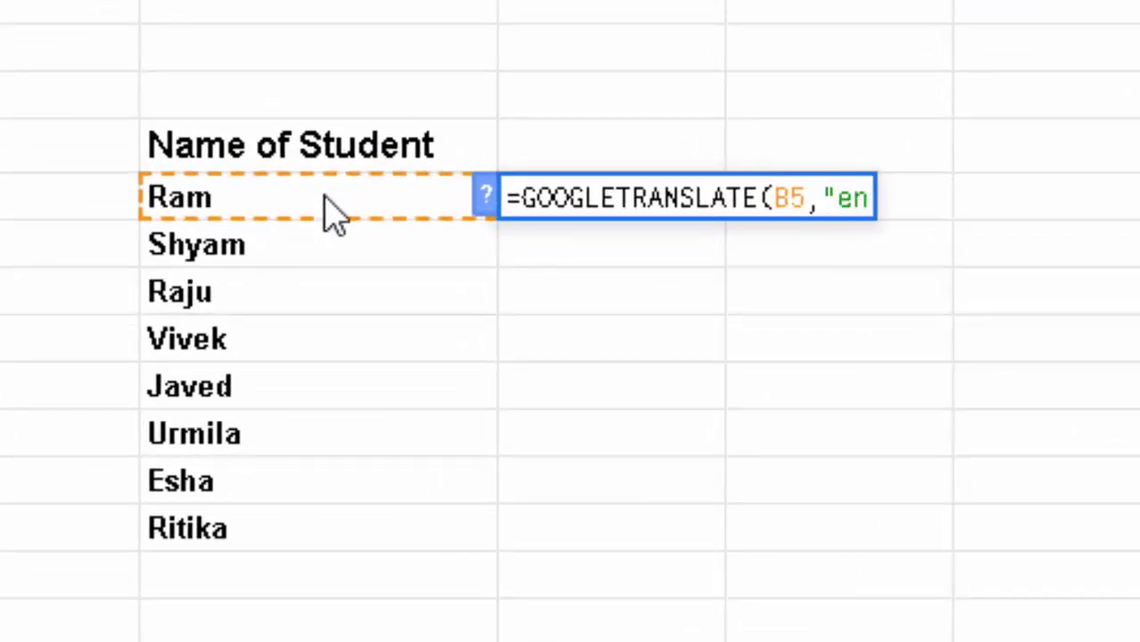
type("\"")
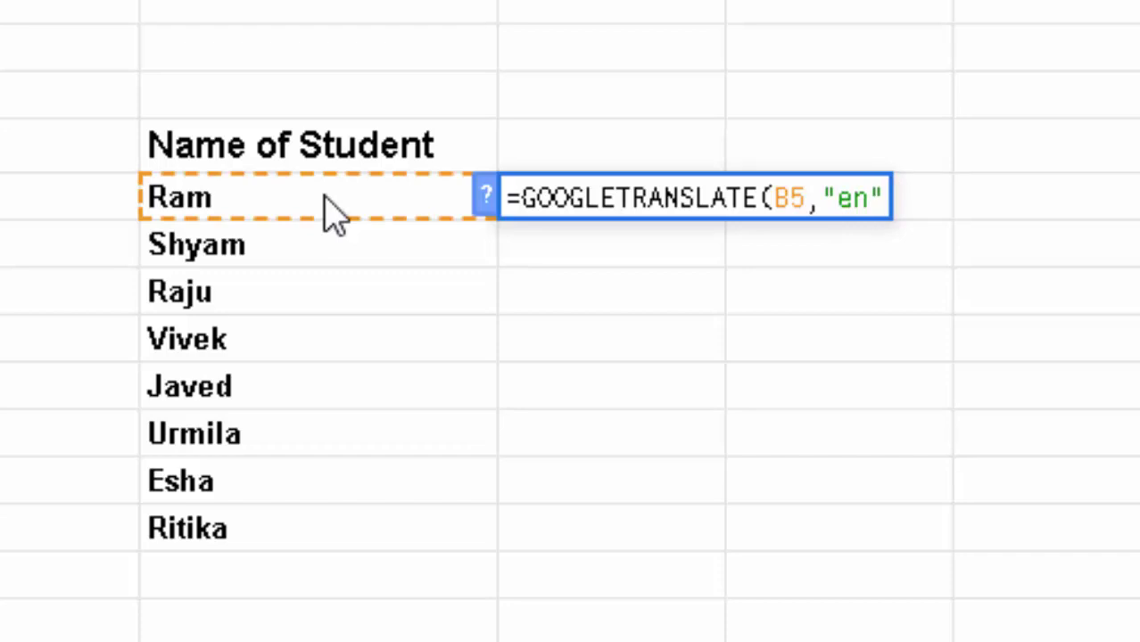
type(",")
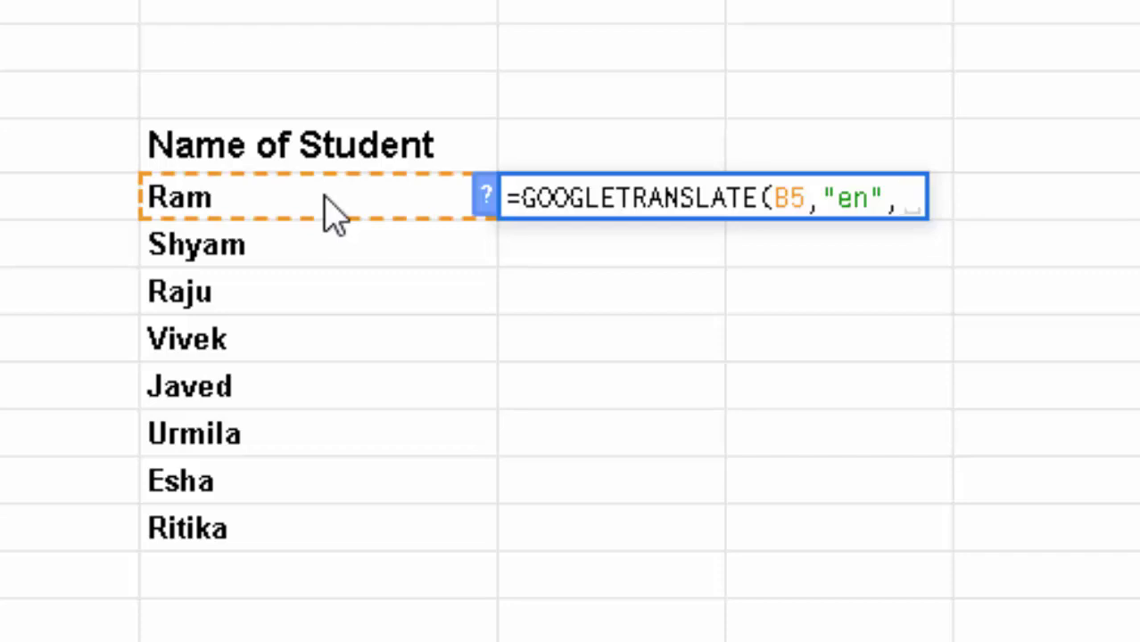
type("h")
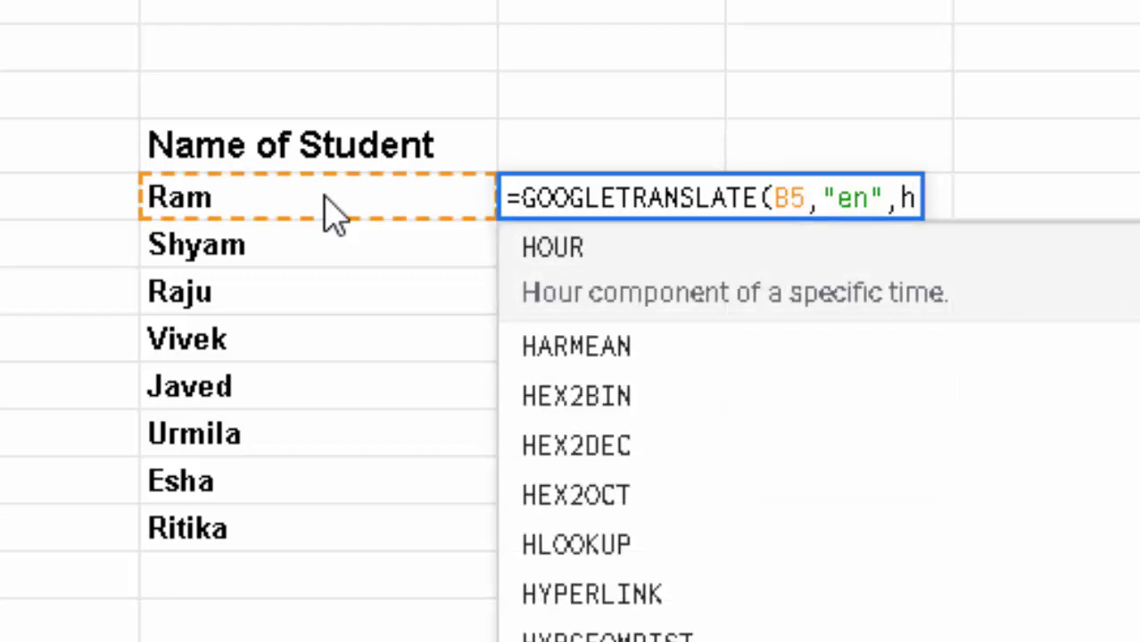
type("i")
key("BackSpace")
key("BackSpace")
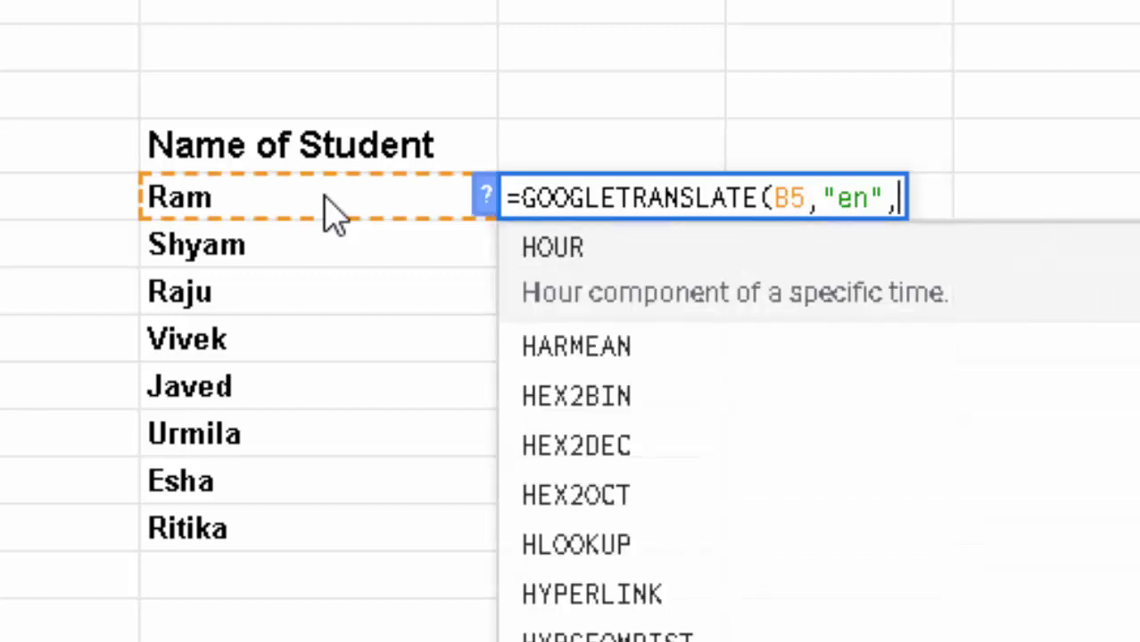
type("\"")
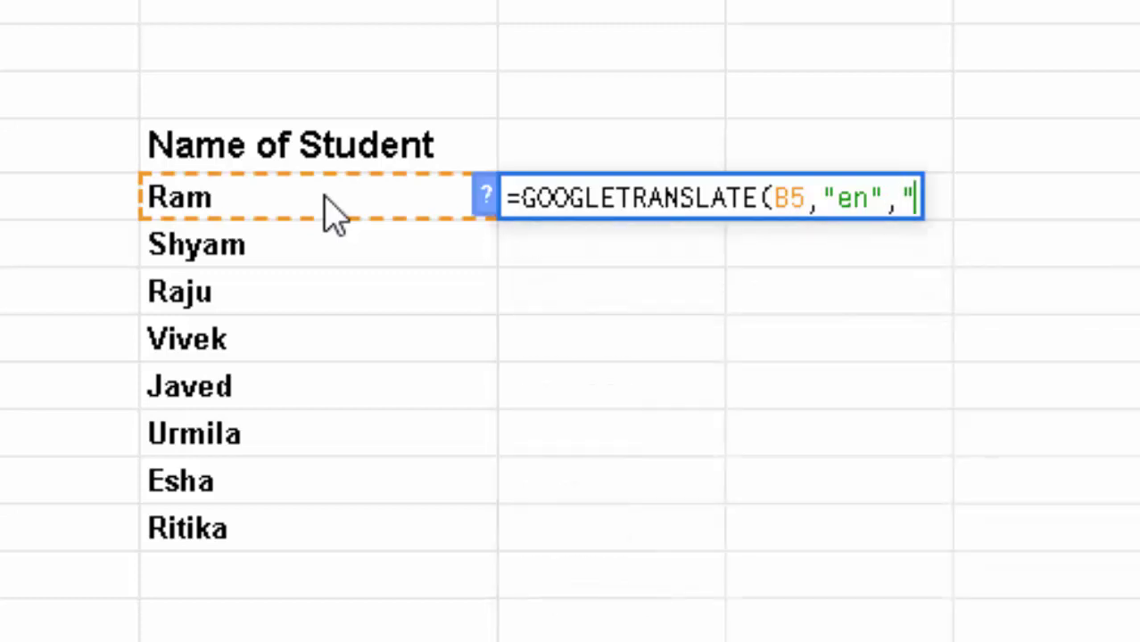
type("hi")
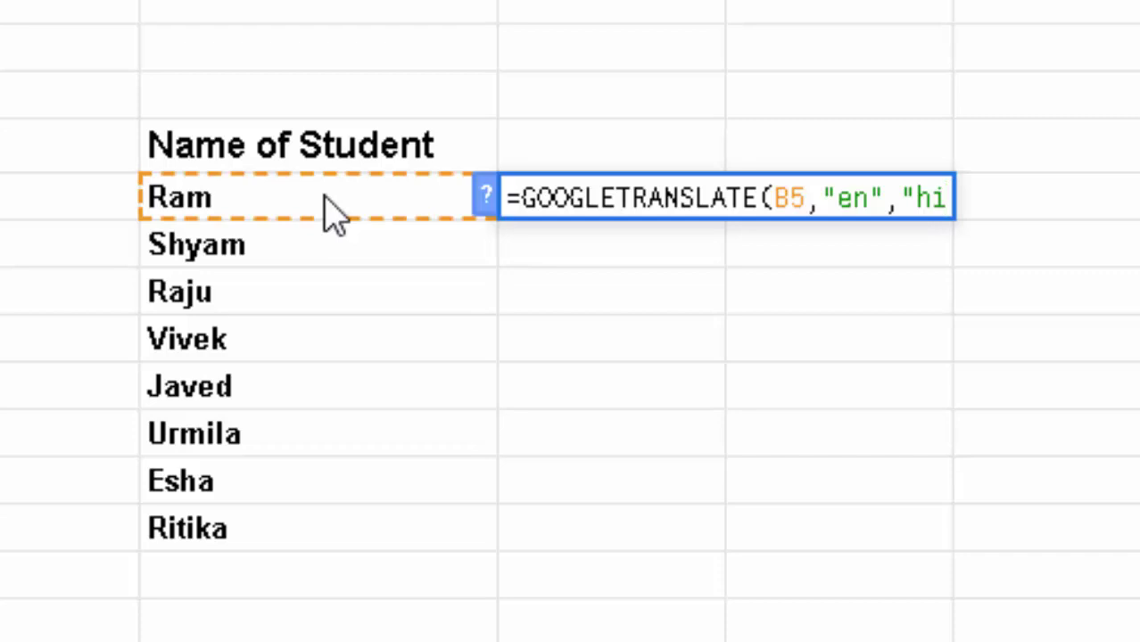
type("\")")
Commit the C5 formula and fill it down to C12 for all eight Hindi names.
key("Return")
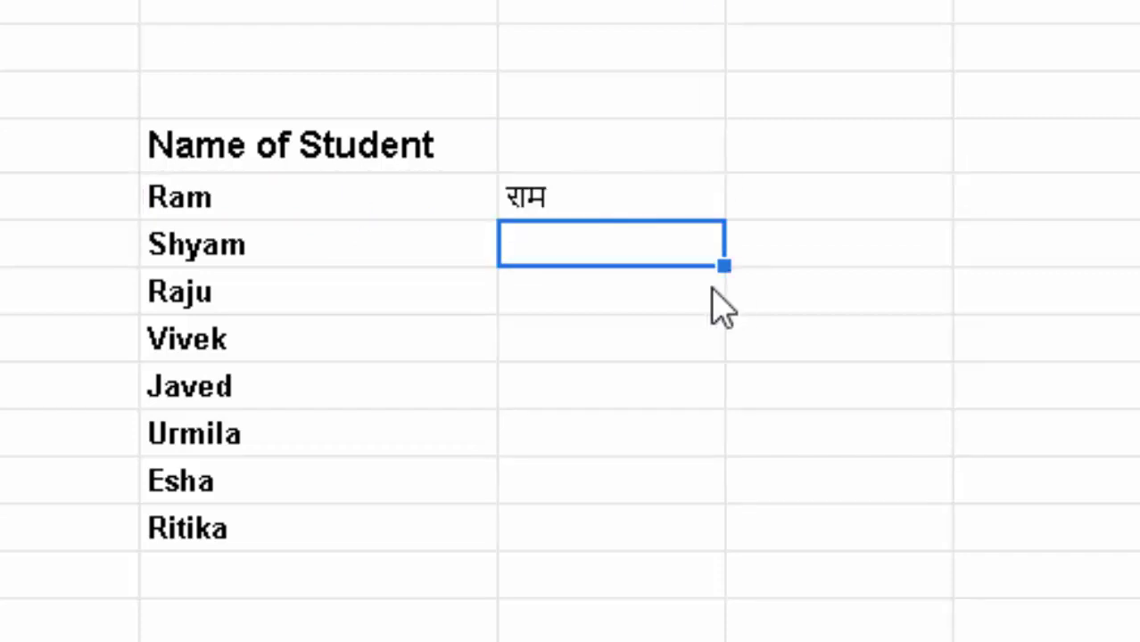
left_click(683, 192)
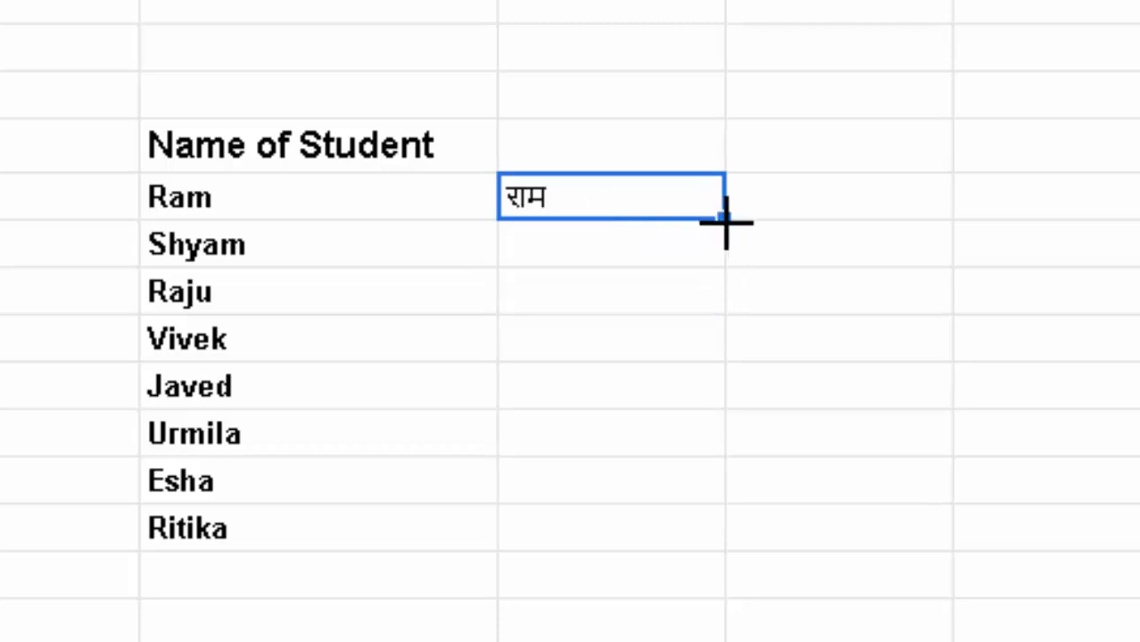
left_click_drag(724, 218, 720, 499)
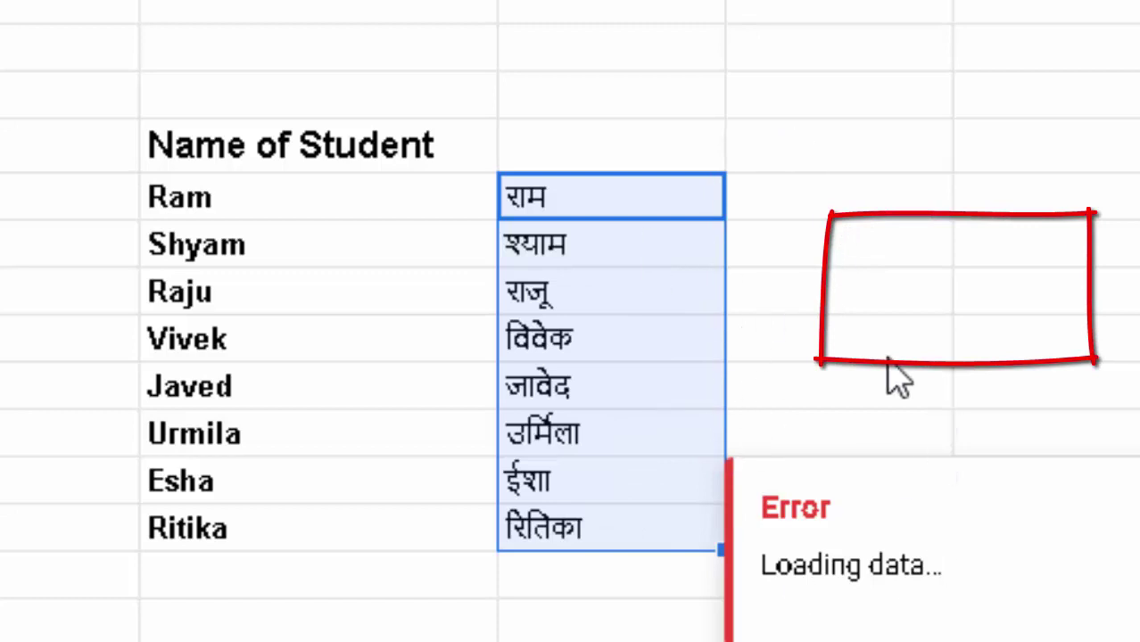
left_click(907, 326)
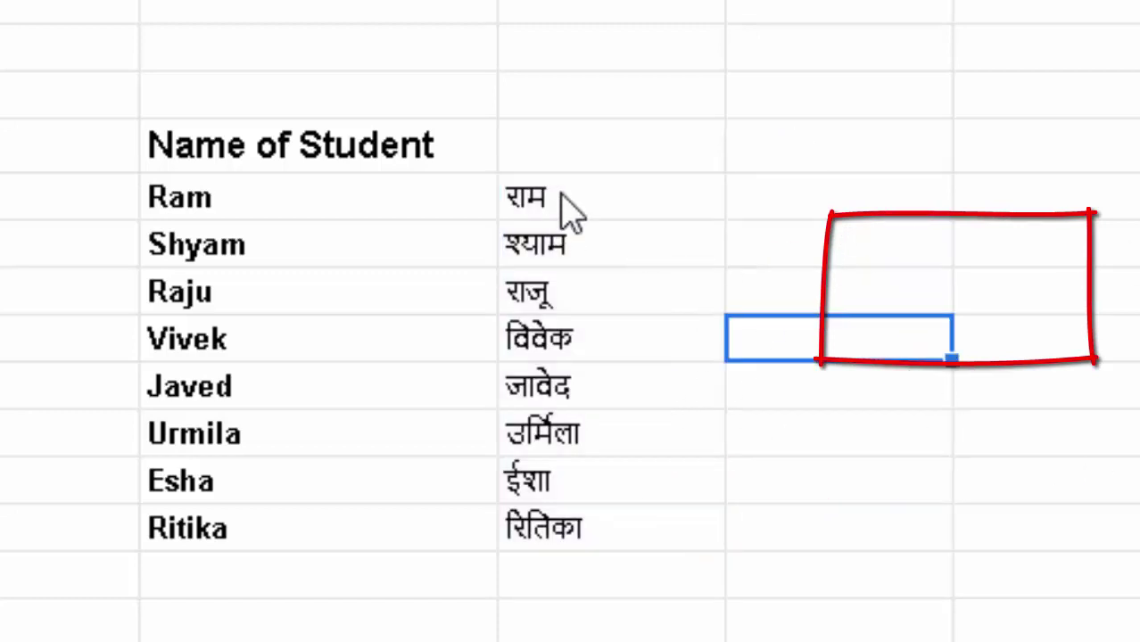
Make the Hindi names in C5:C12, राम through रितिका, bold.
left_click_drag(597, 201, 584, 352)
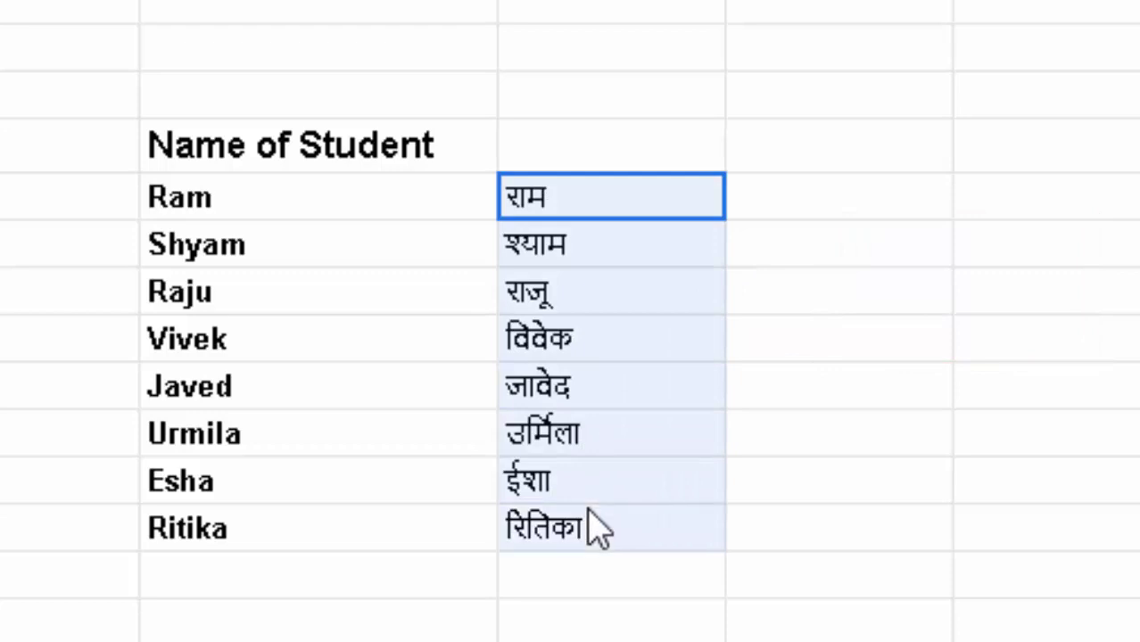
left_click_drag(589, 406, 593, 527)
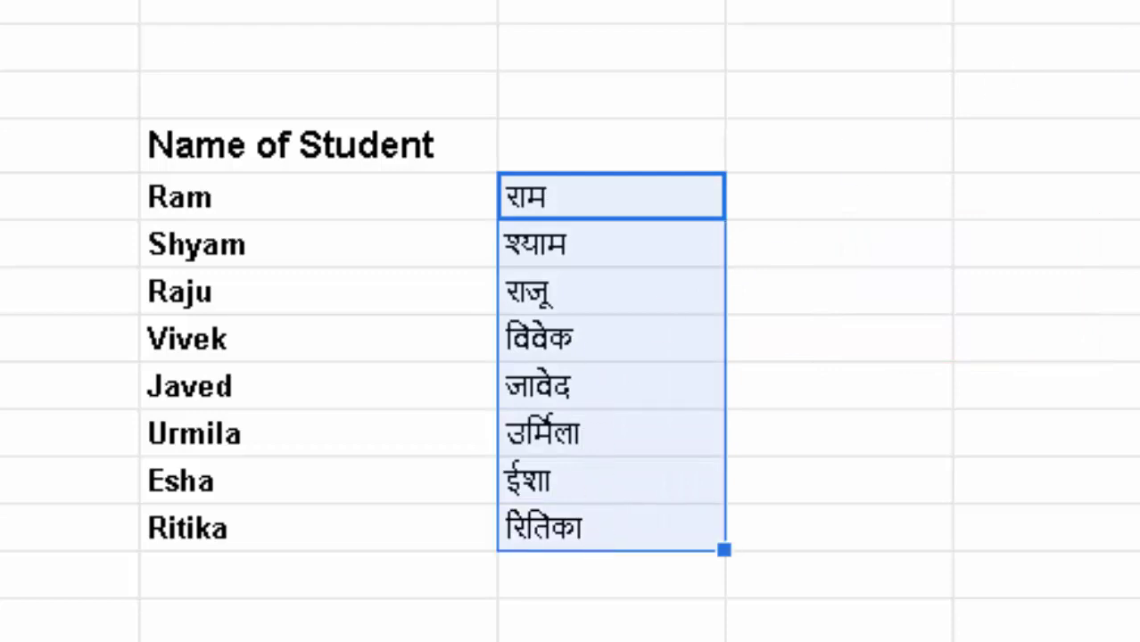
key("ctrl+b")
Enter =GOOGLETRANSLATE(B5,"en","ur") in D5 to translate Ram into Urdu.
left_click(911, 214)
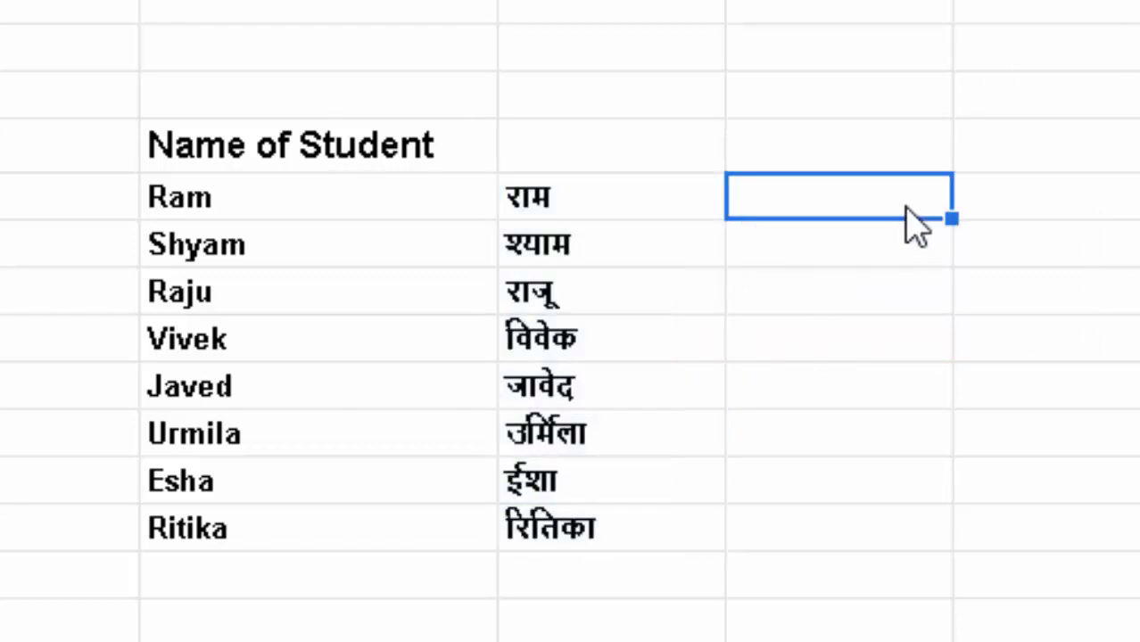
type("=go")
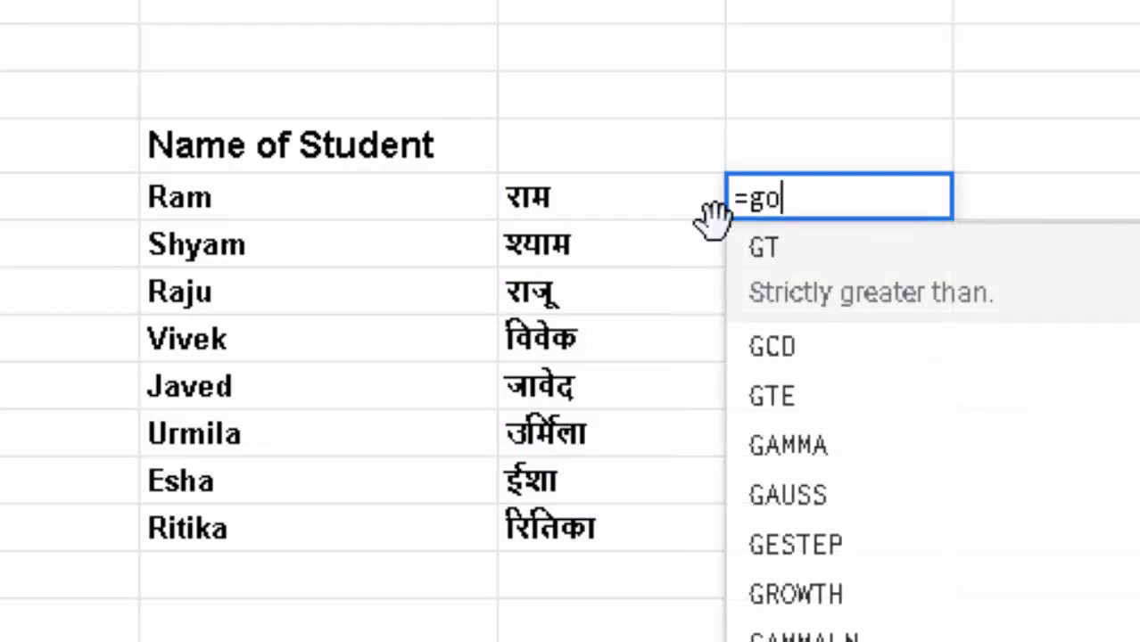
type("ogle")
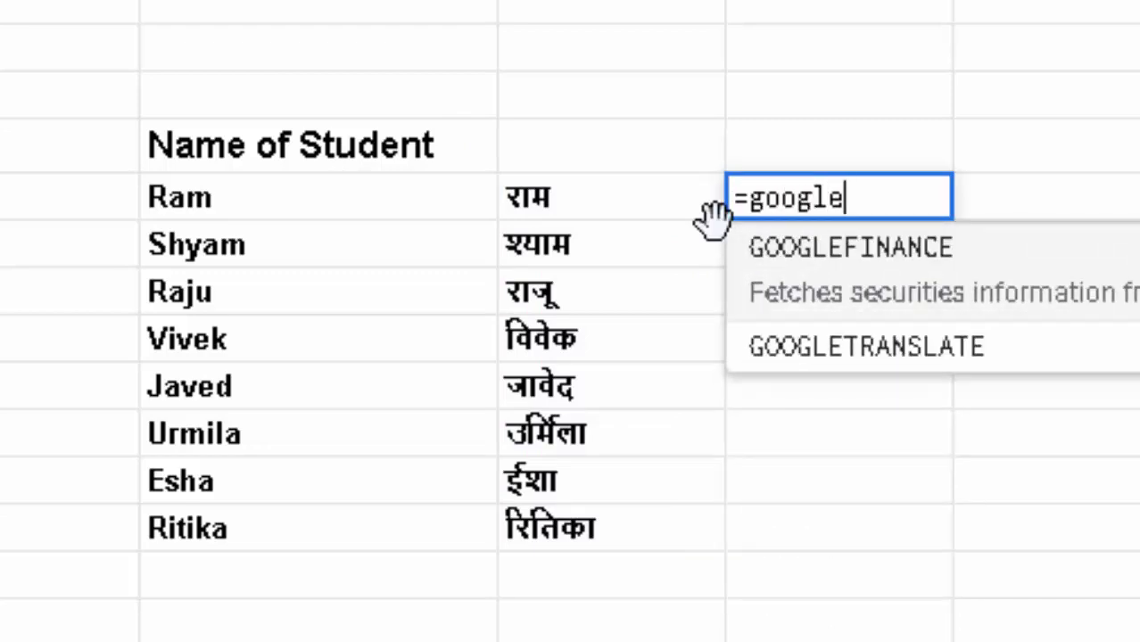
key("Down")
key("Tab")
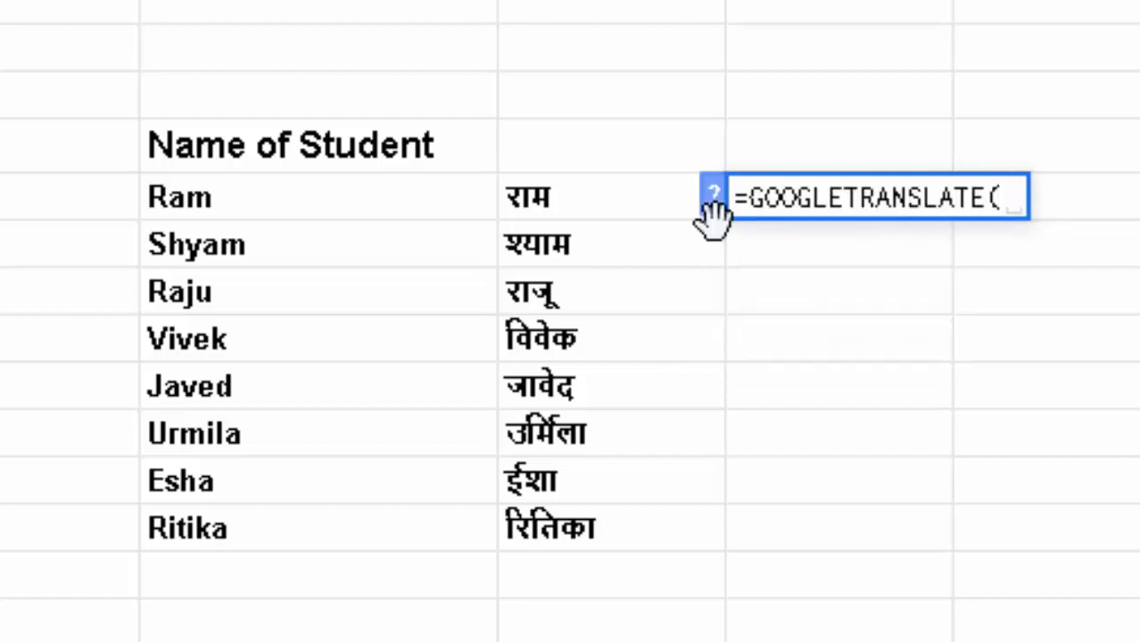
left_click(239, 201)
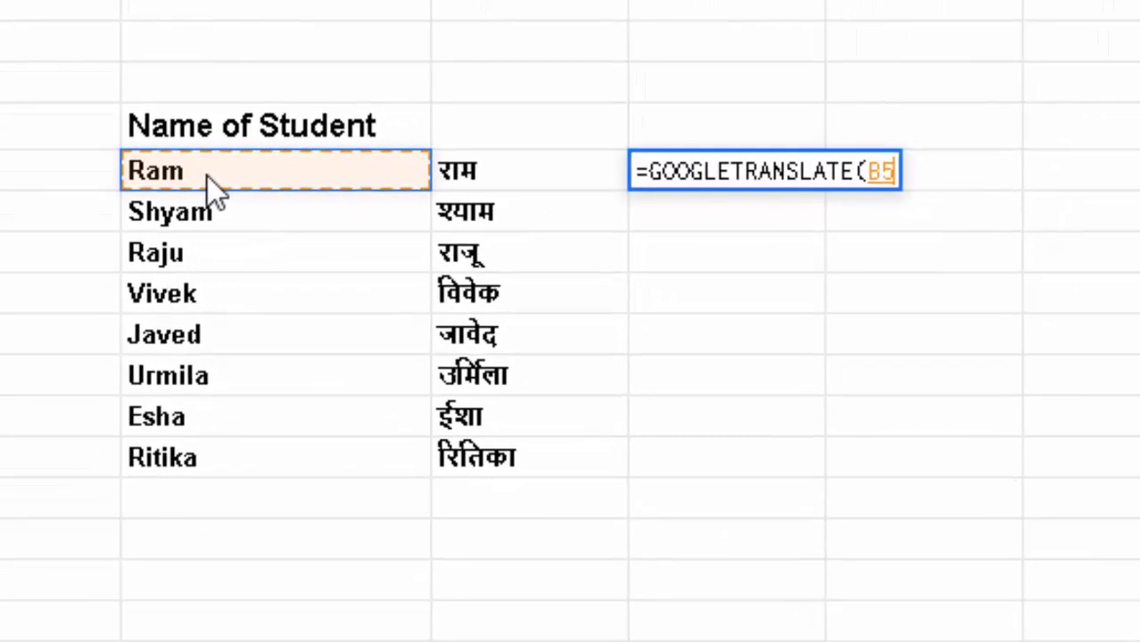
type(",\"")
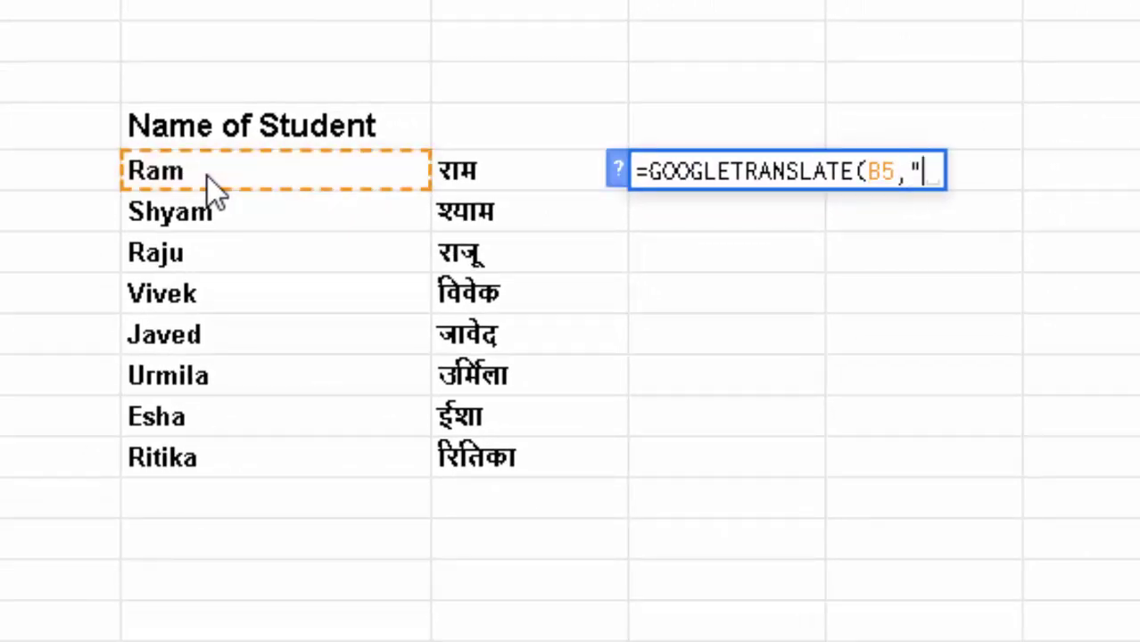
type("en")
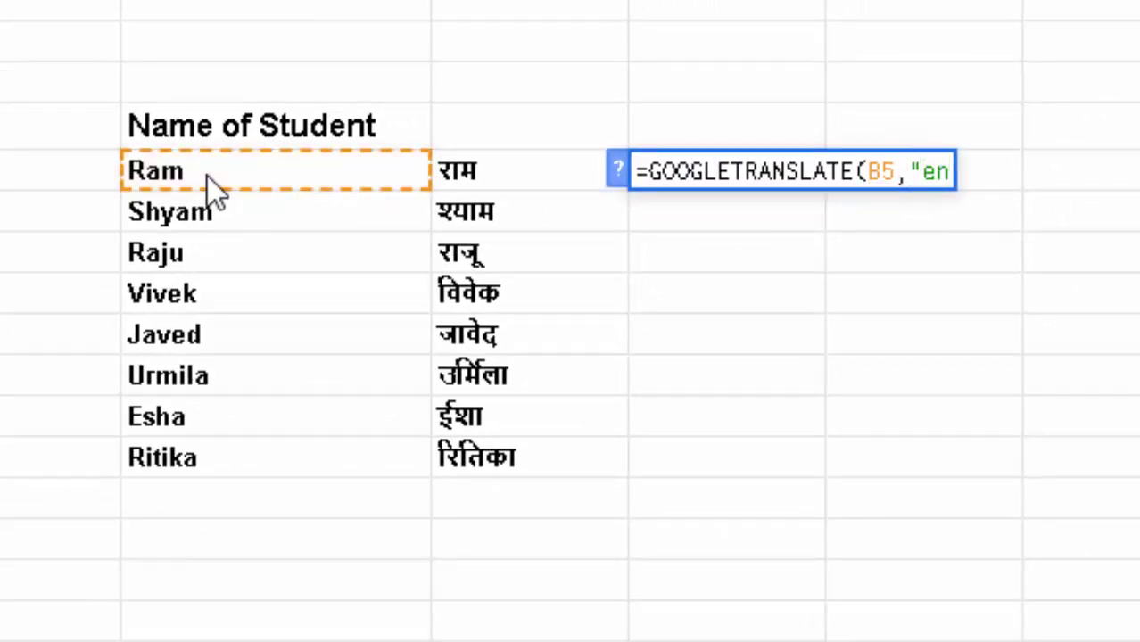
type("\",")
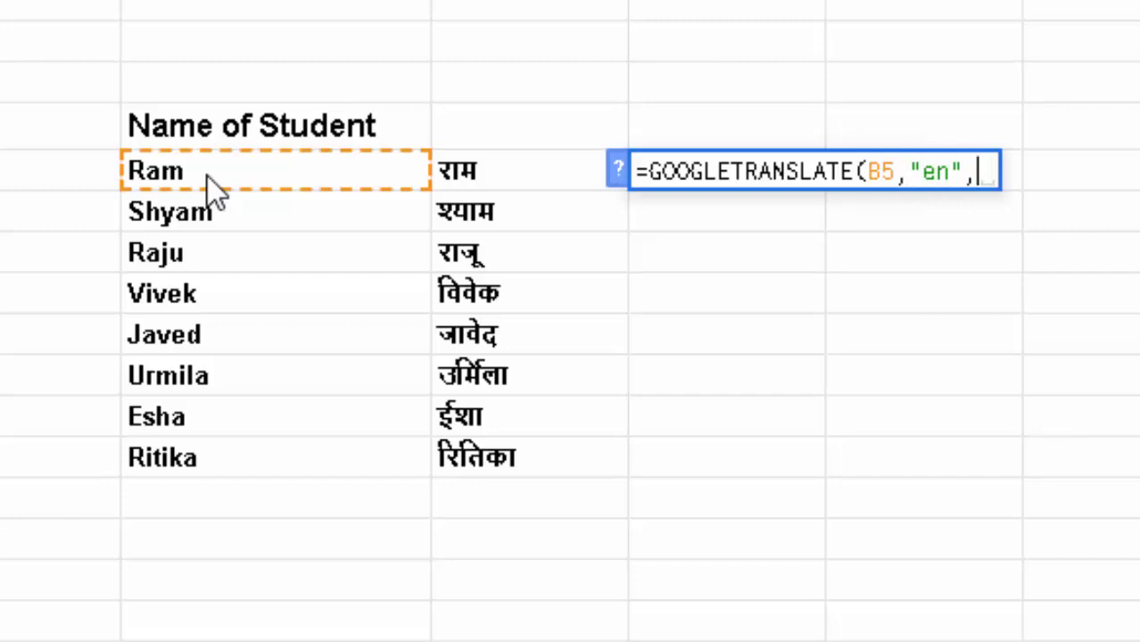
type("\"ur\"")
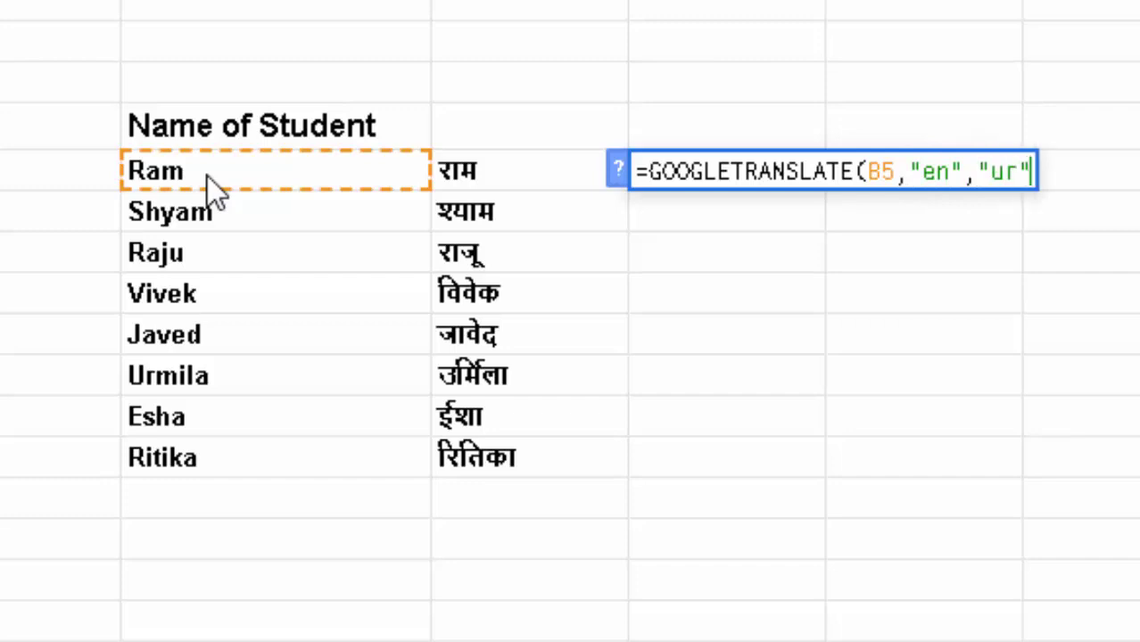
type(")")
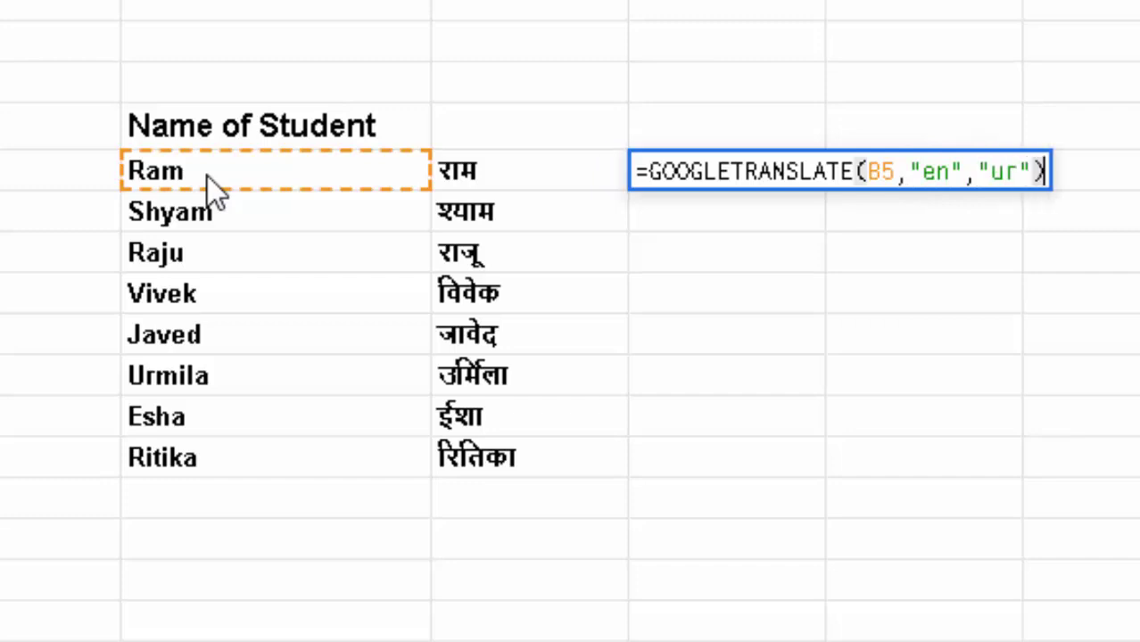
key("Return")
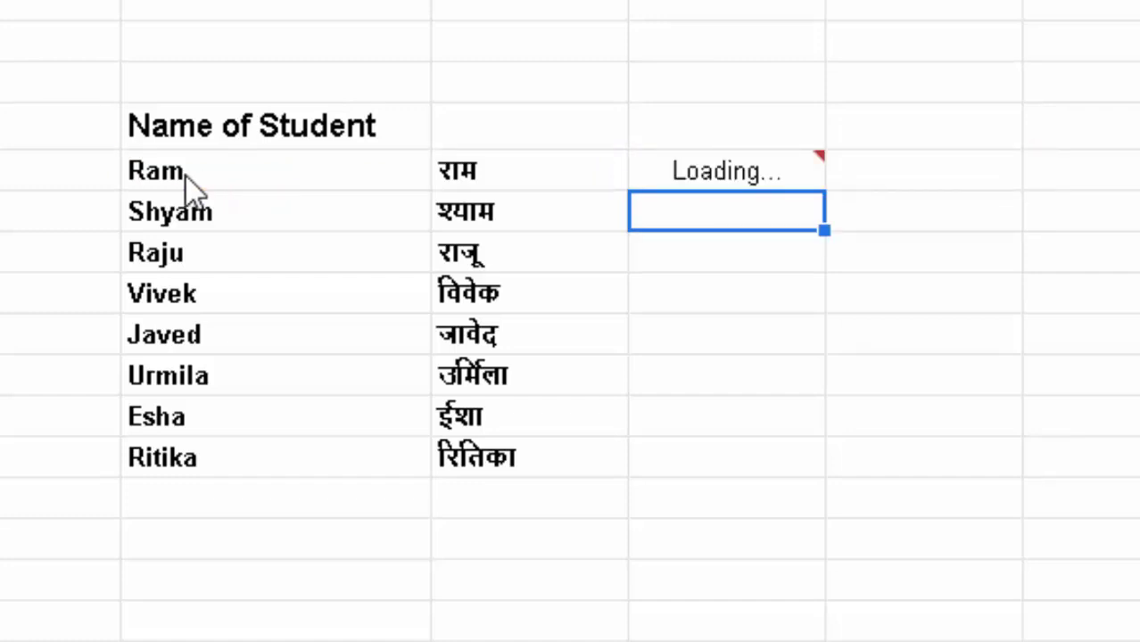
Fill the D5 Urdu translation formula down to the Ritika row.
left_click(794, 169)
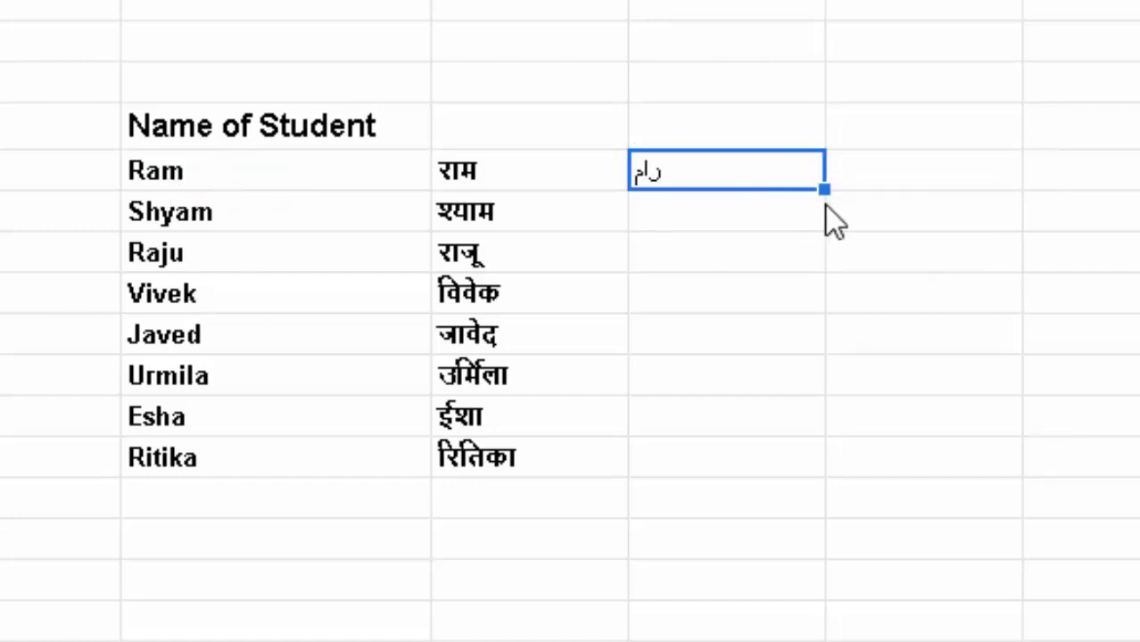
left_click_drag(826, 188, 843, 451)
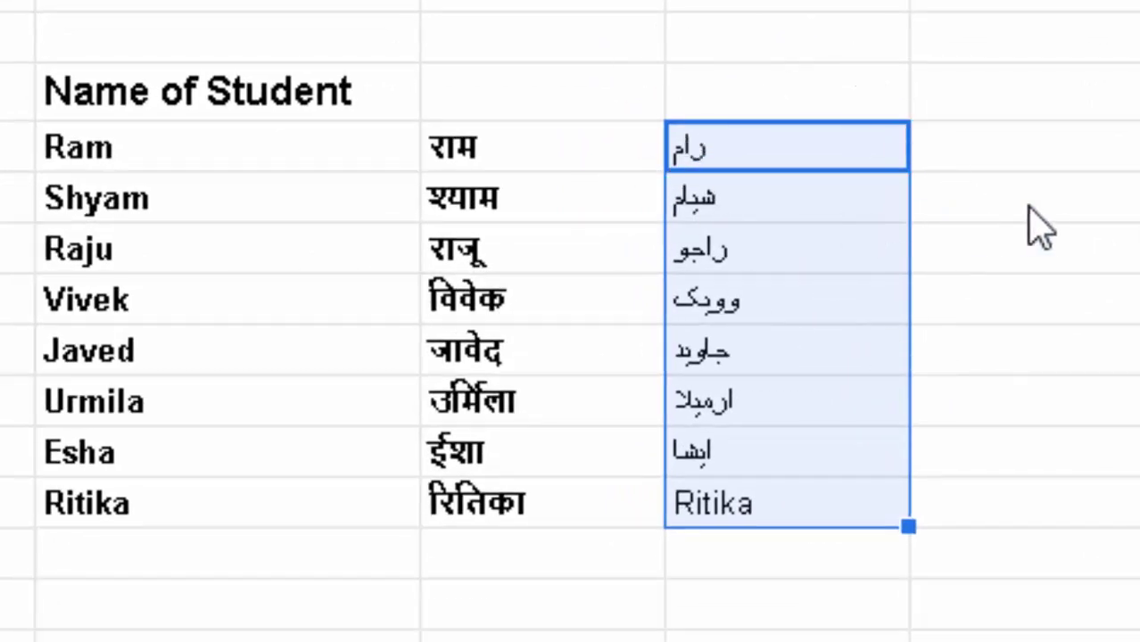
left_click(1060, 161)
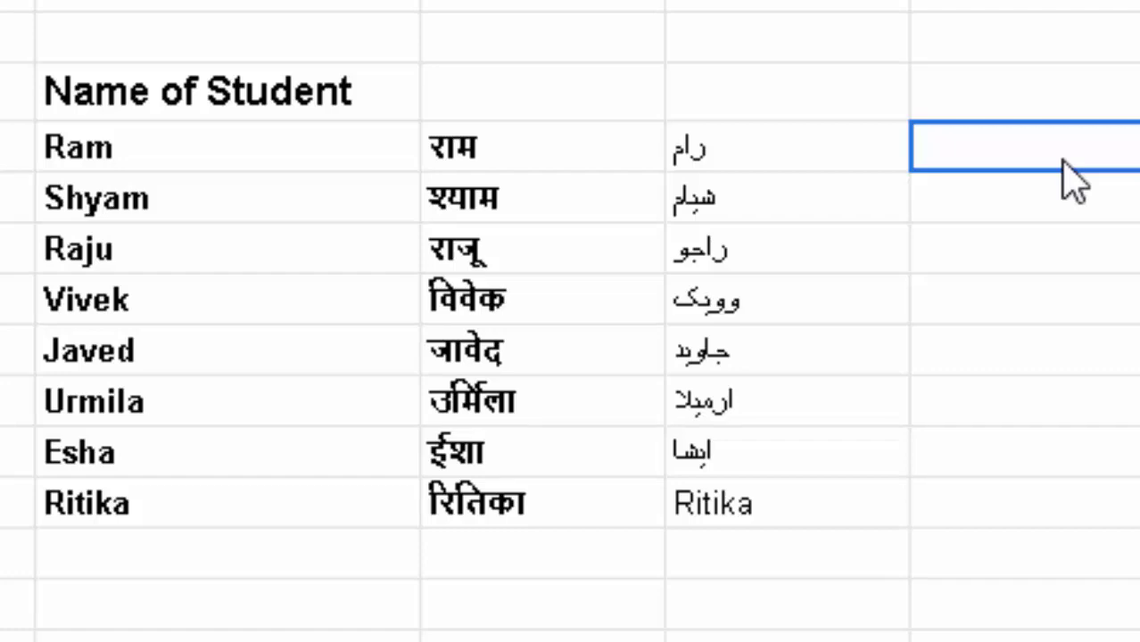
Enter =GOOGLETRANSLATE(D5,"ur","hi") in E5, turning the Urdu name back into Hindi राम.
type("=")
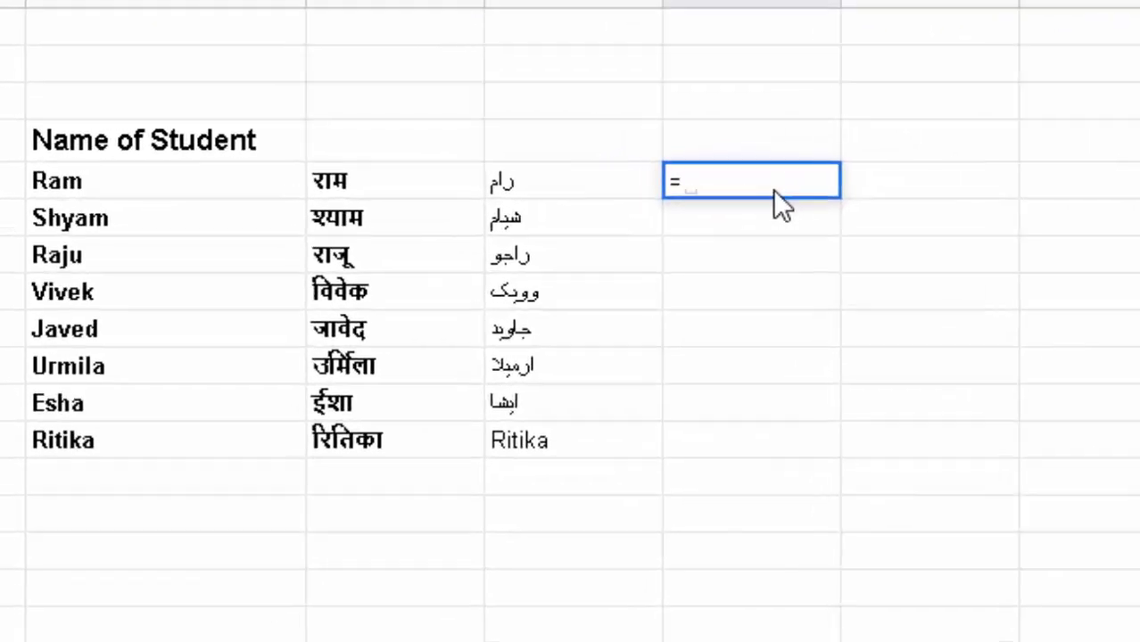
type("googl")
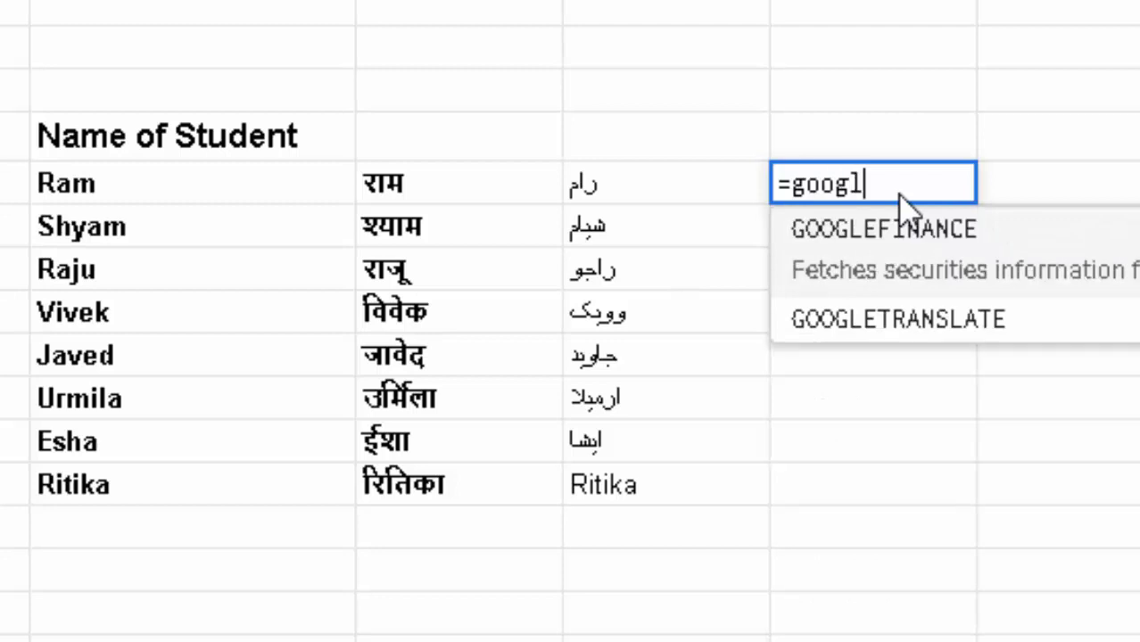
type("e")
key("Down")
key("Tab")
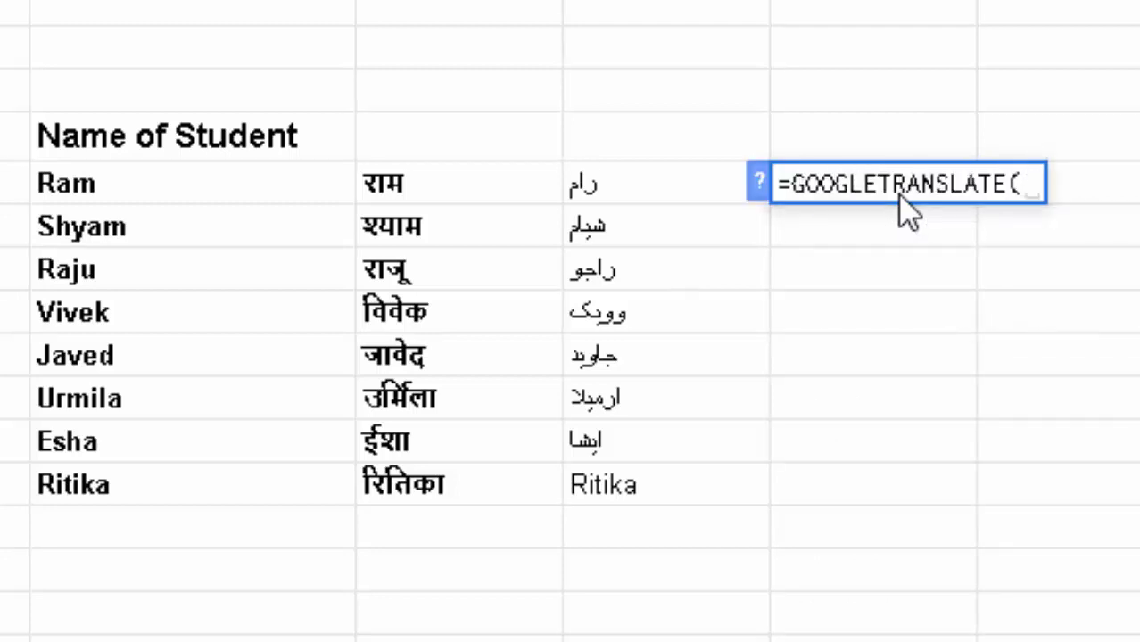
left_click(605, 189)
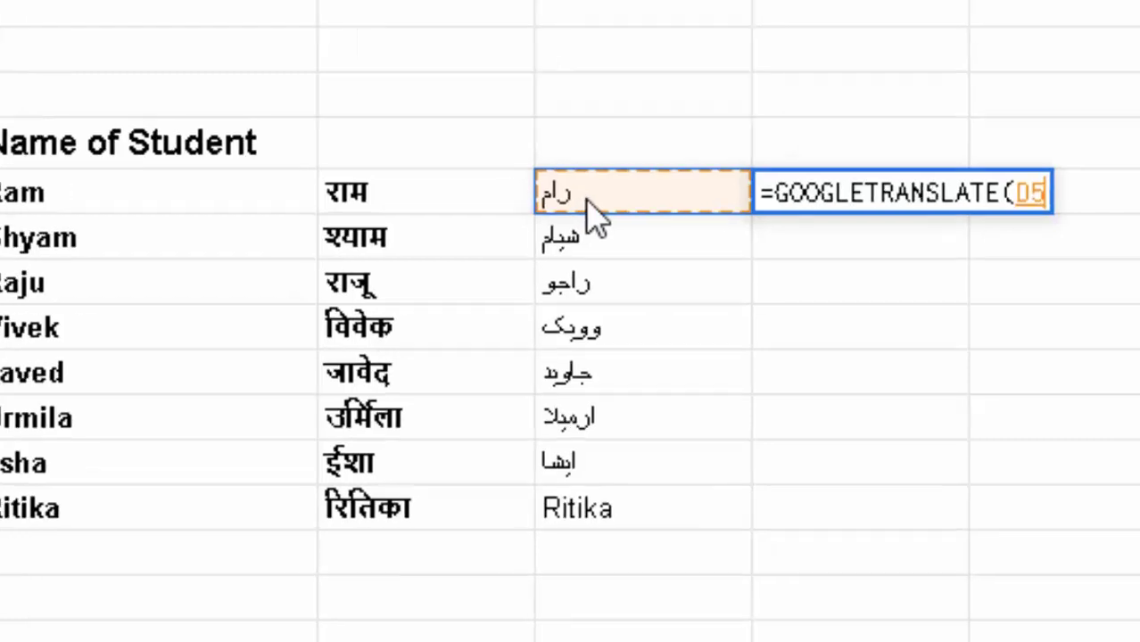
type(",")
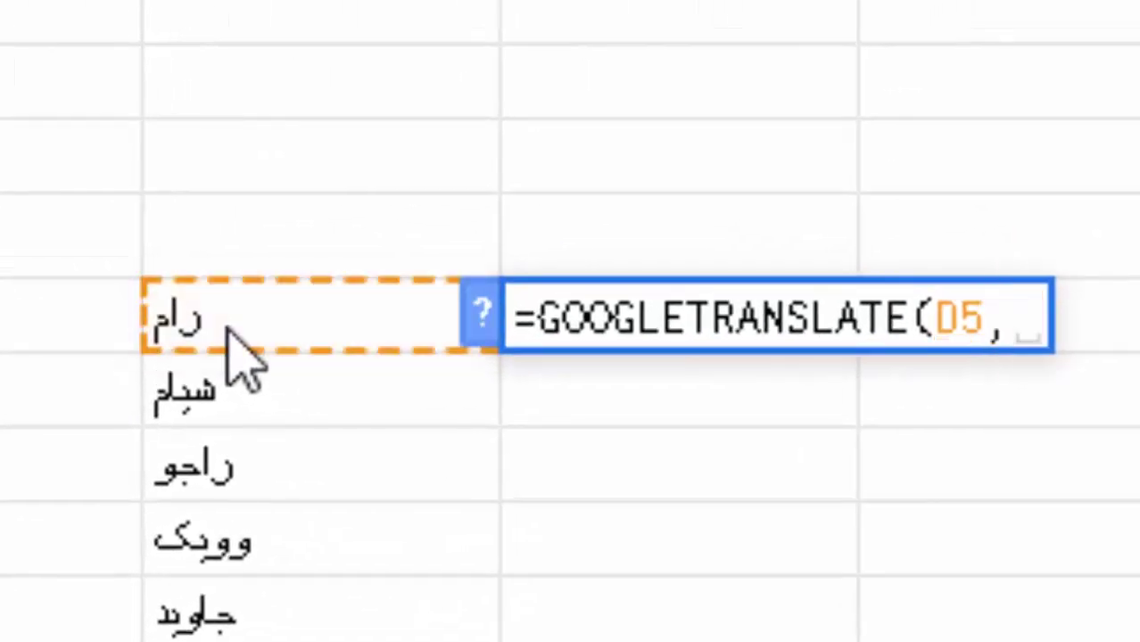
type("\"ur")
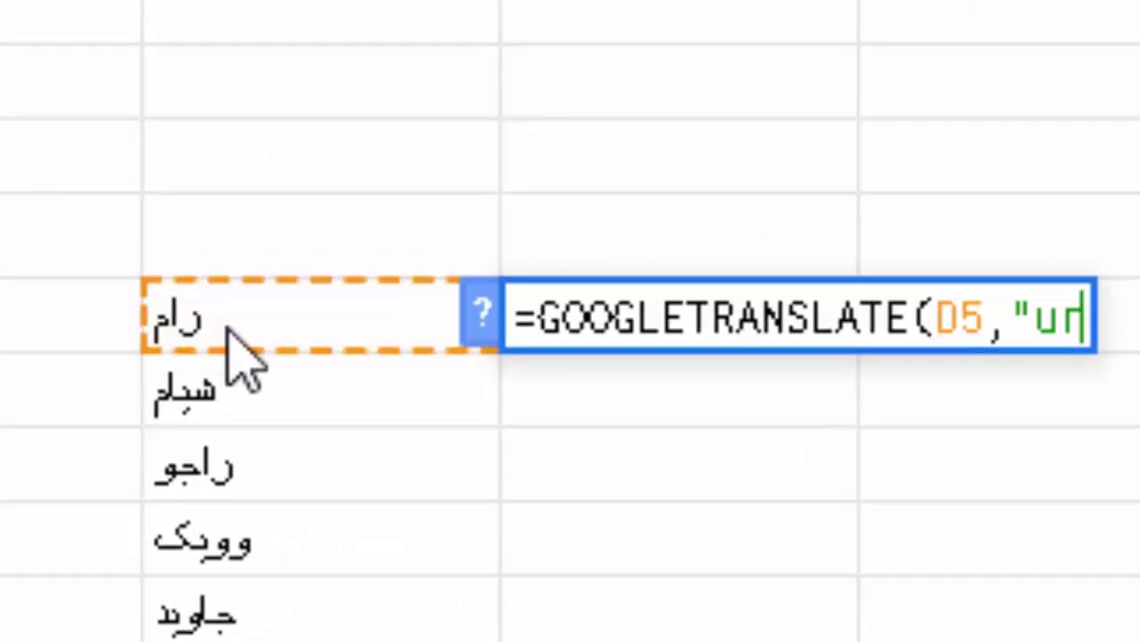
type("\",")
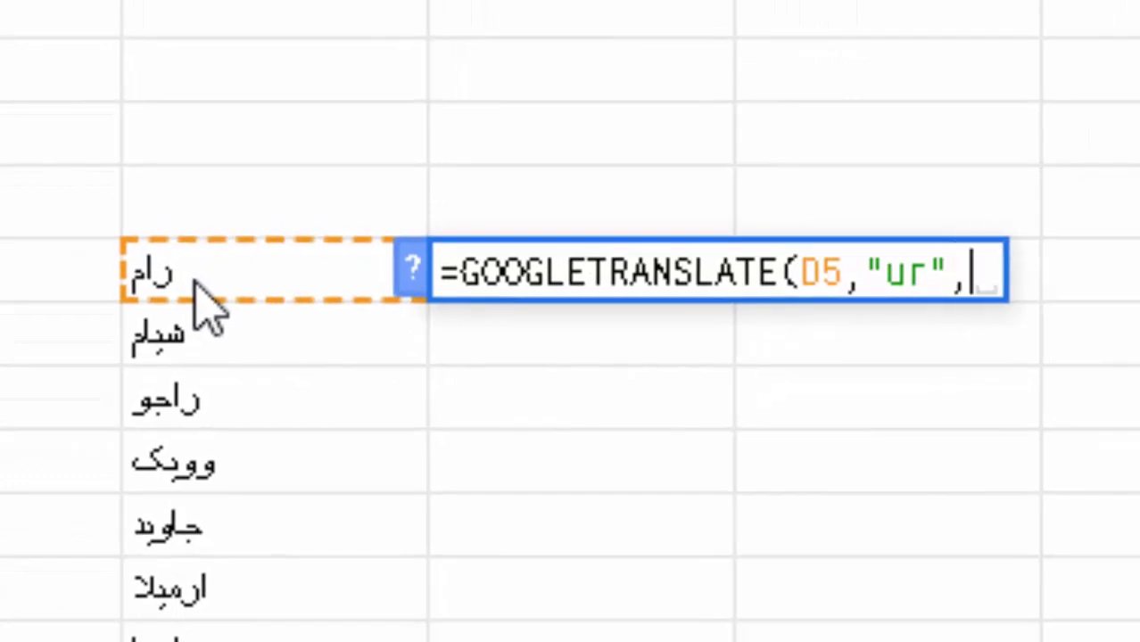
type("\"h")
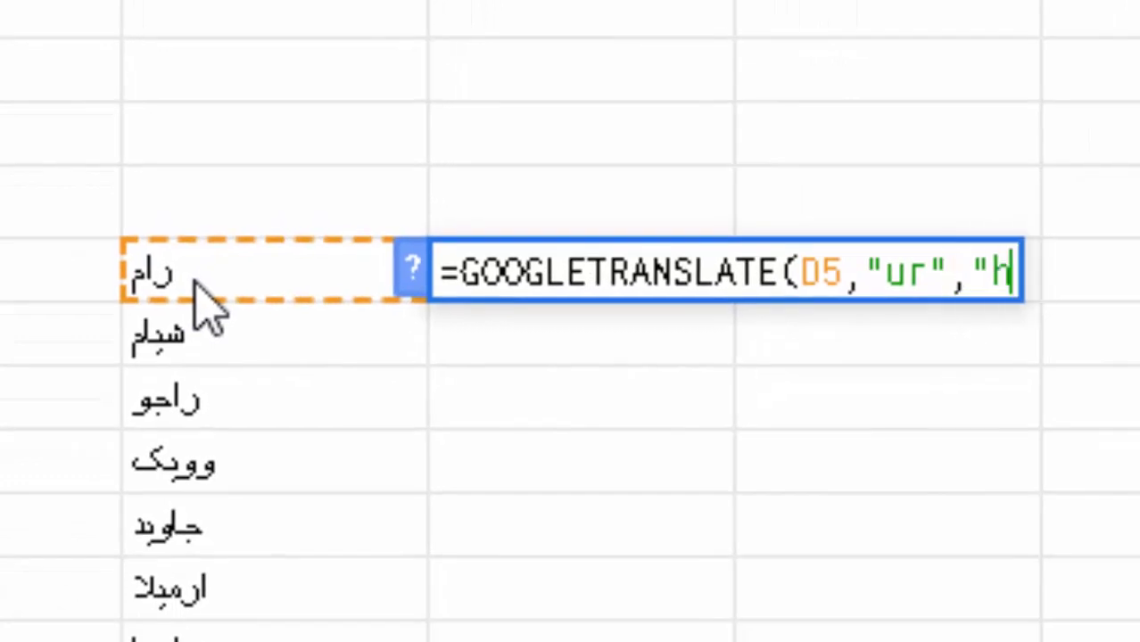
type("i\")")
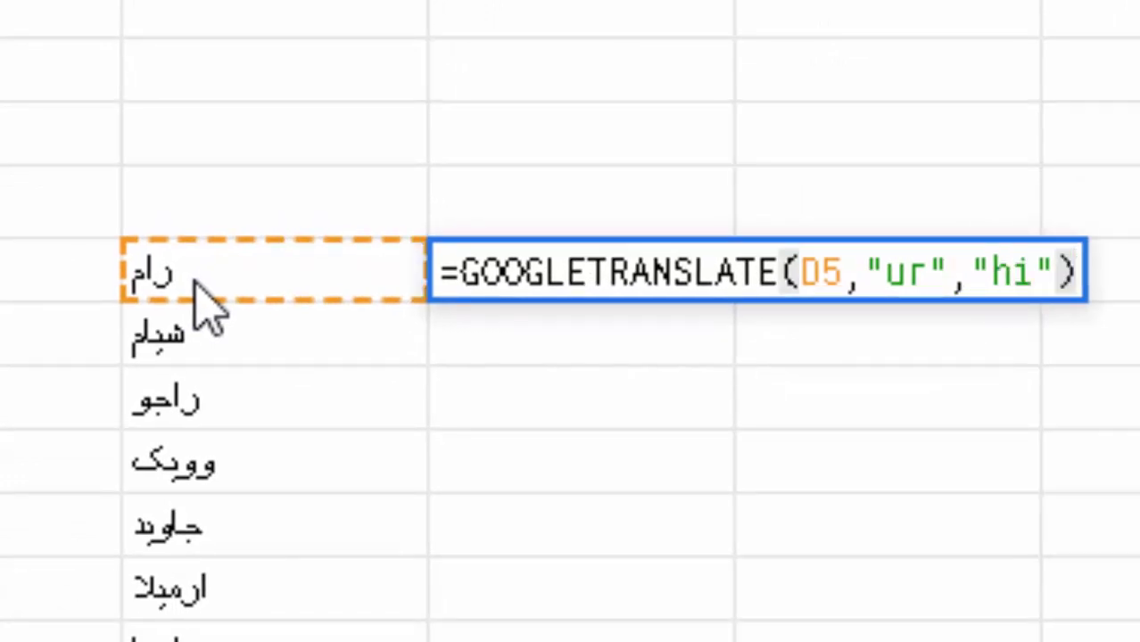
key("Return")
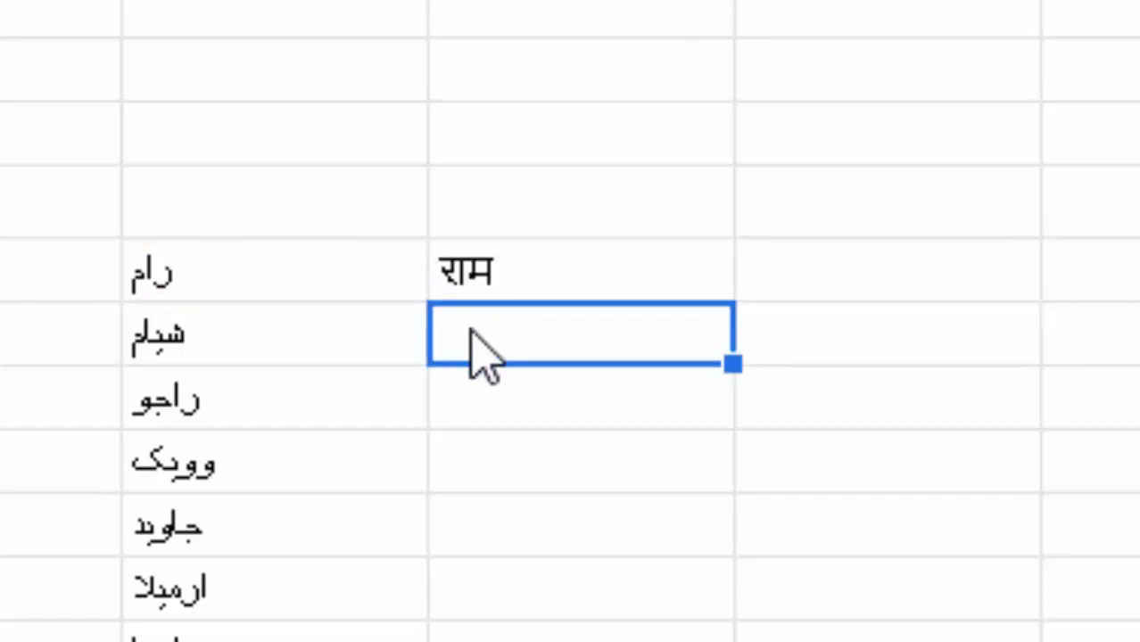
Fill the E5 back-translation formula down to Ritika's row and select the translation columns.
left_click(655, 281)
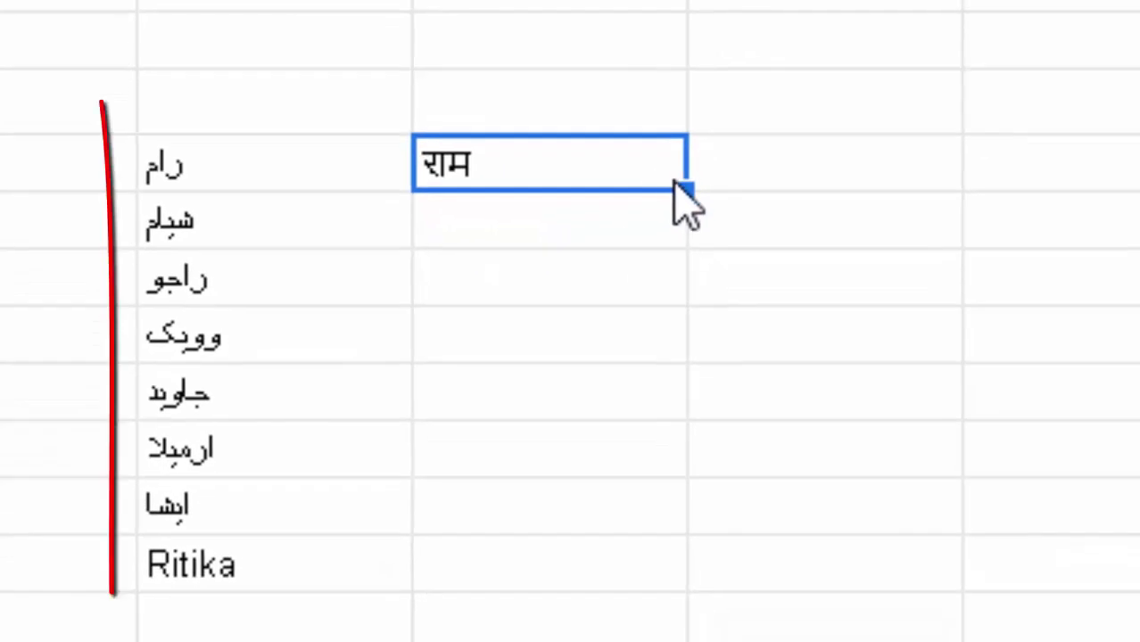
left_click_drag(685, 189, 676, 562)
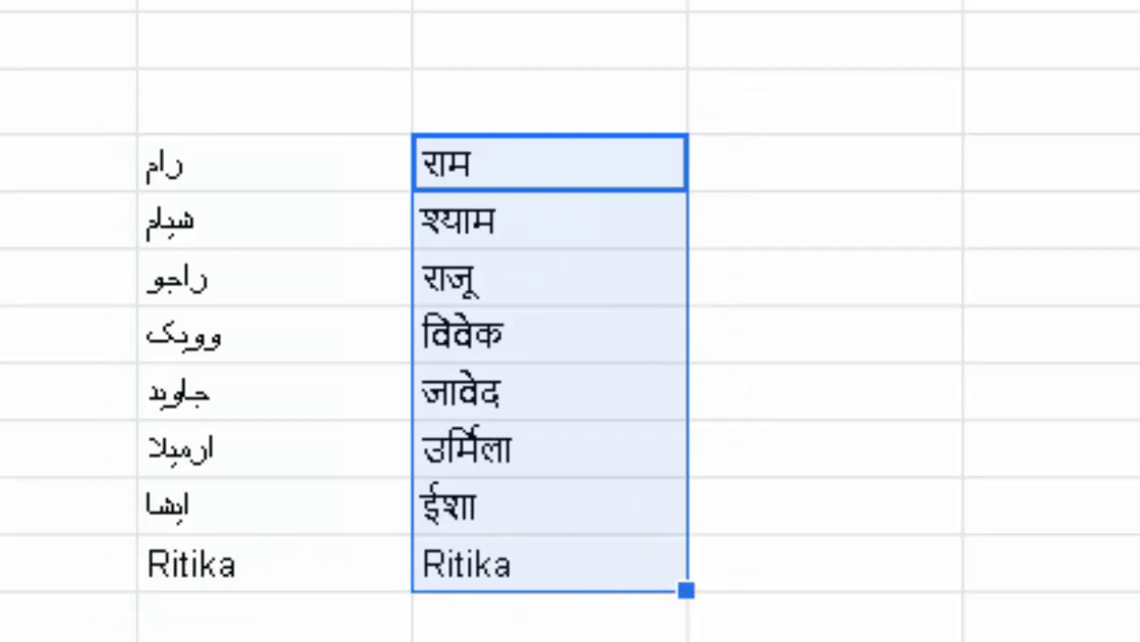
left_click_drag(659, 631, 691, 625)
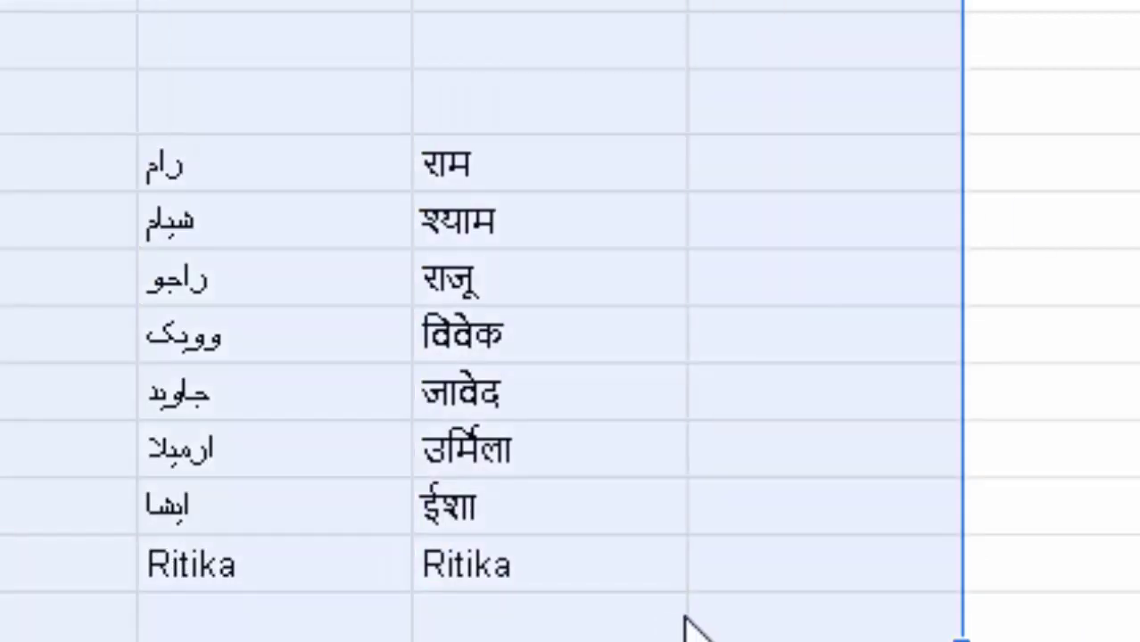